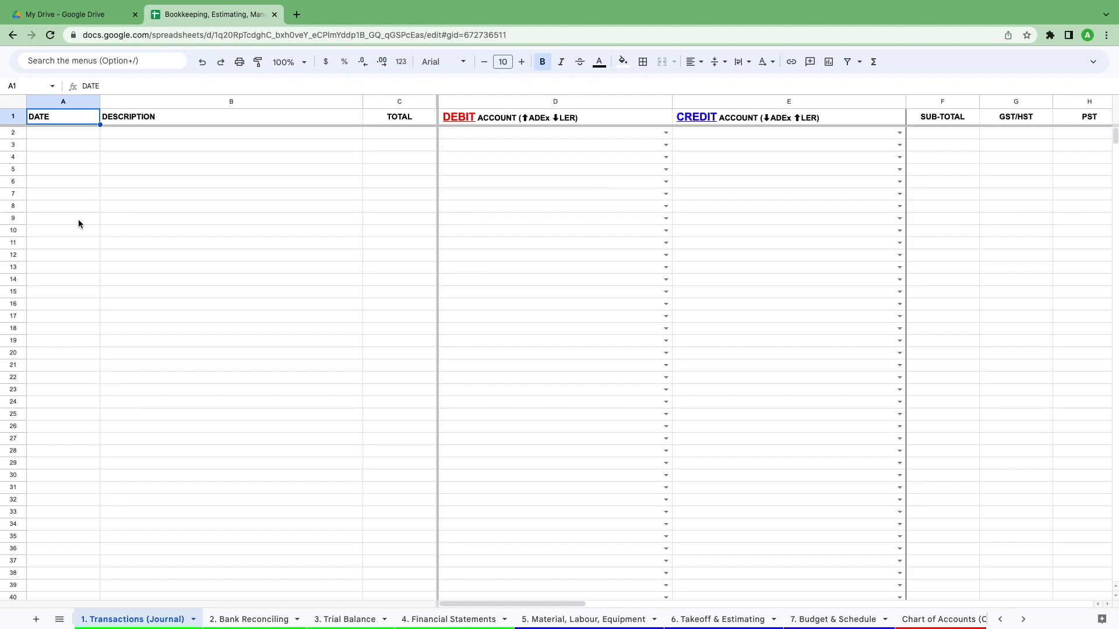
Show the 1. Transactions (Journal) sheet and examine its date, description, total, debit, credit, sub-total, GST/HST and PST columns.
{"action": "left_click", "coordinate": [61, 618]}
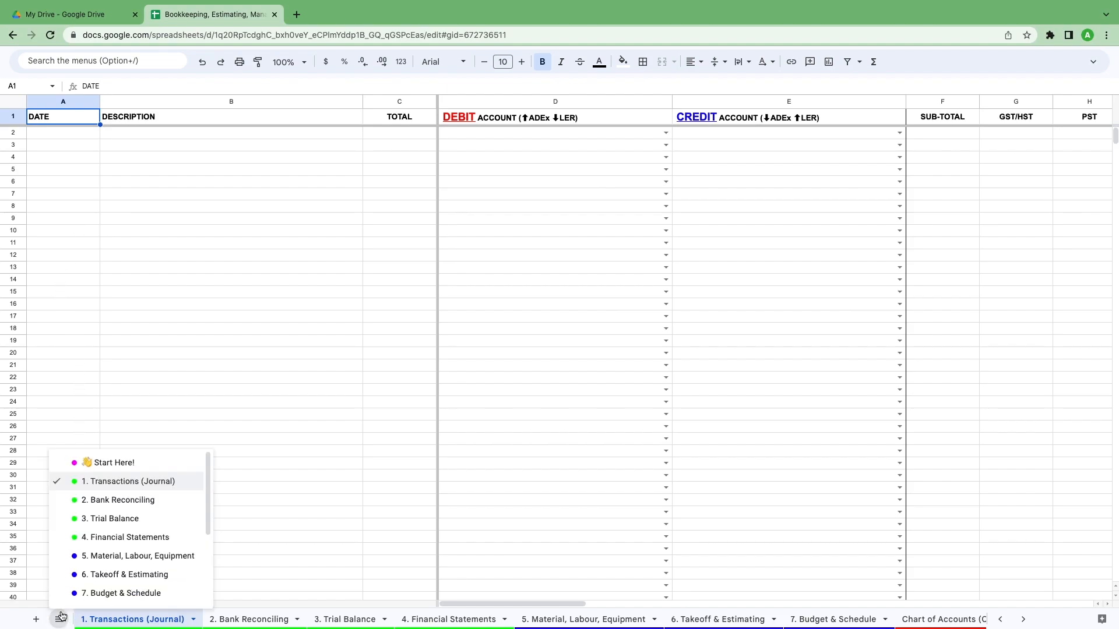
{"action": "left_click", "coordinate": [119, 484]}
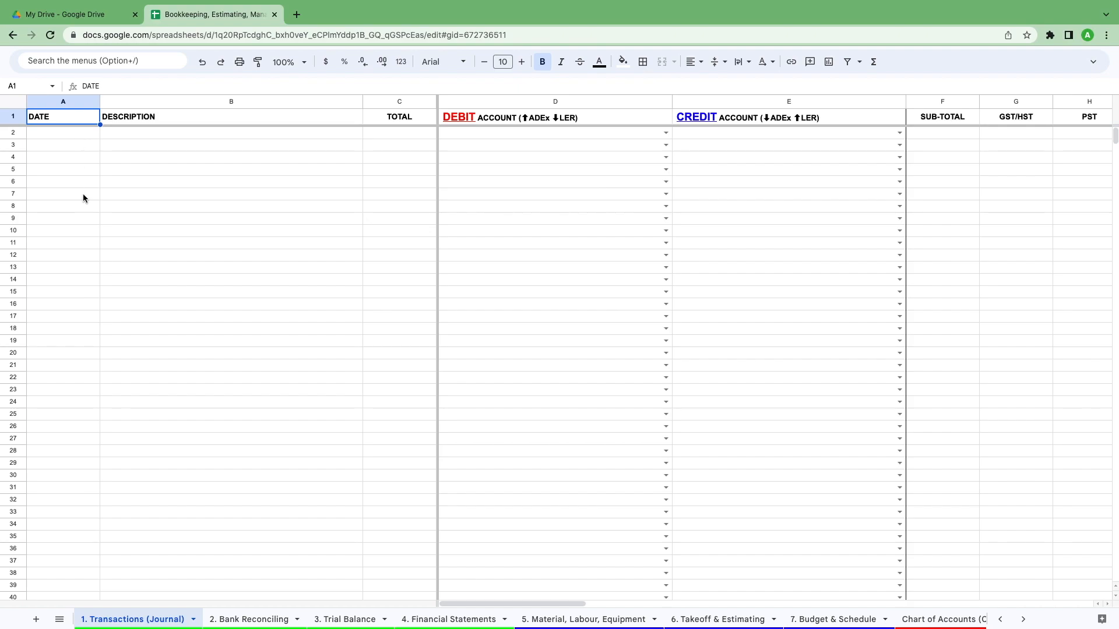
{"action": "left_click", "coordinate": [57, 133]}
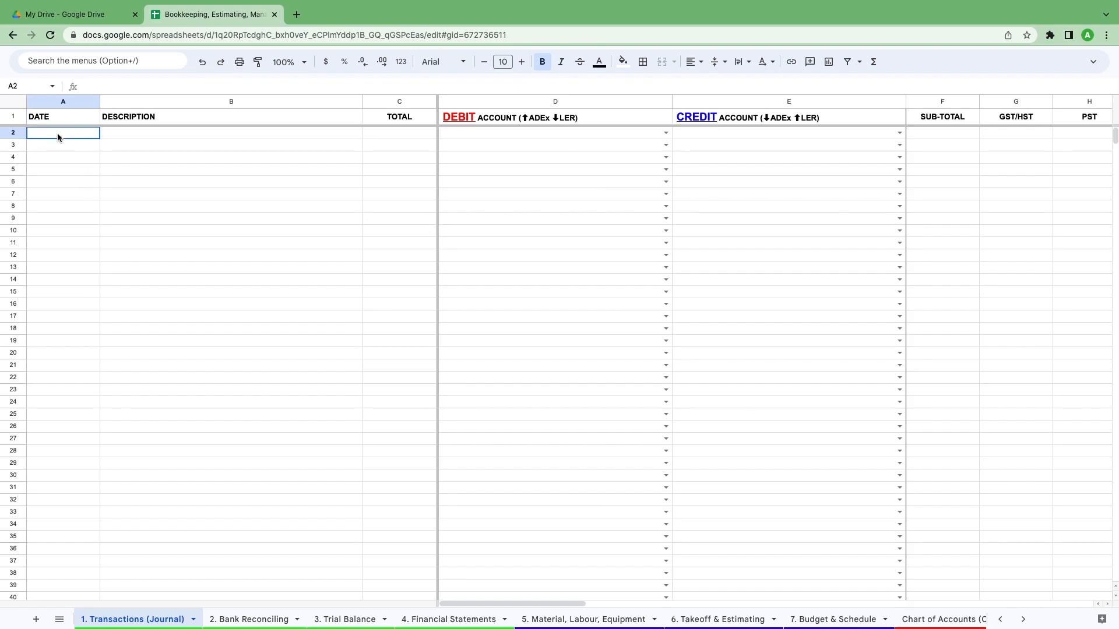
{"action": "left_click", "coordinate": [199, 139]}
{"action": "left_click", "coordinate": [384, 138]}
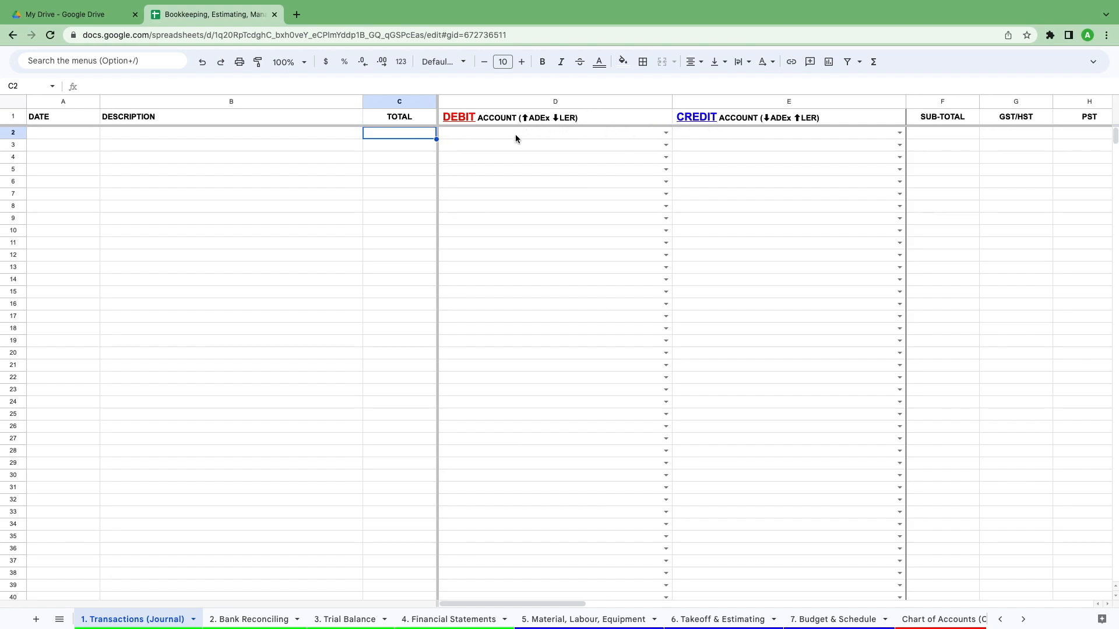
{"action": "left_click", "coordinate": [486, 132]}
{"action": "left_click", "coordinate": [710, 136]}
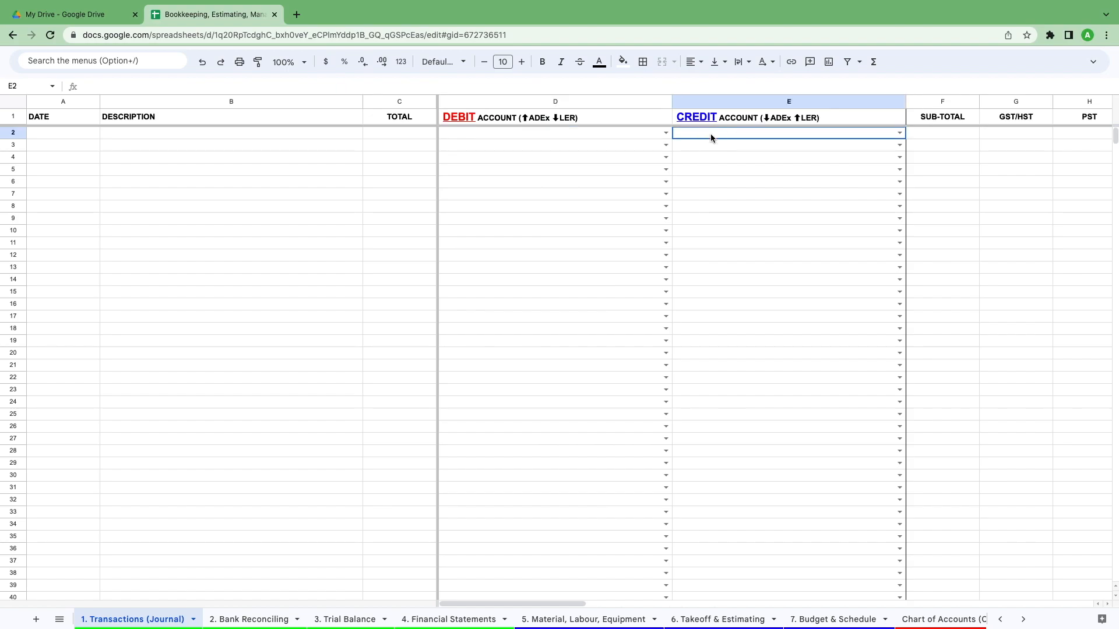
{"action": "left_click", "coordinate": [932, 133]}
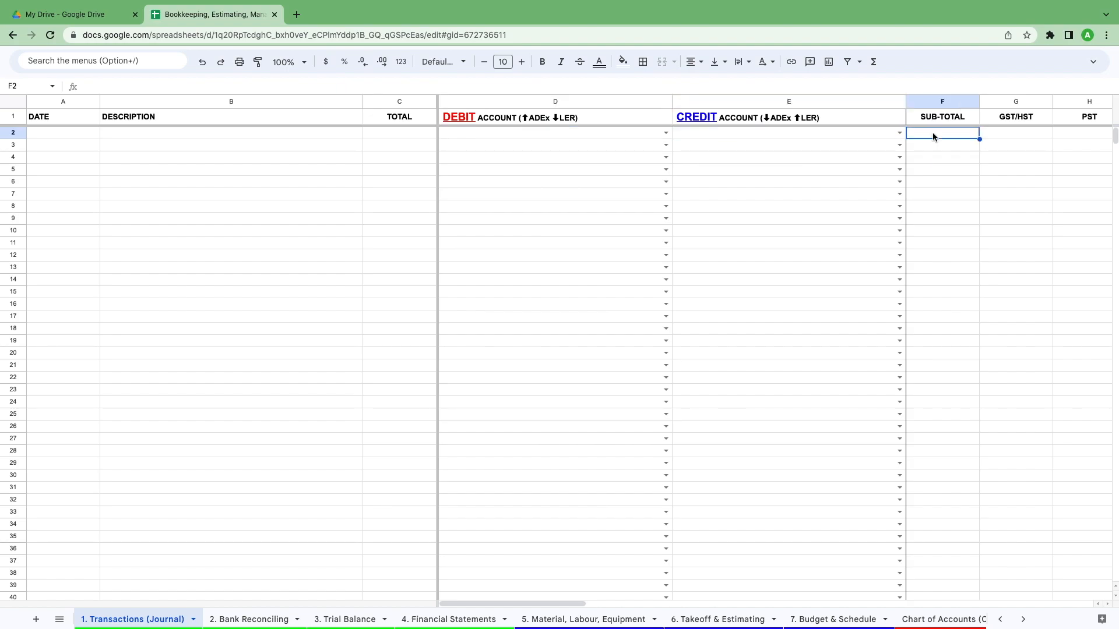
{"action": "left_click", "coordinate": [1015, 132]}
{"action": "left_click", "coordinate": [1075, 136]}
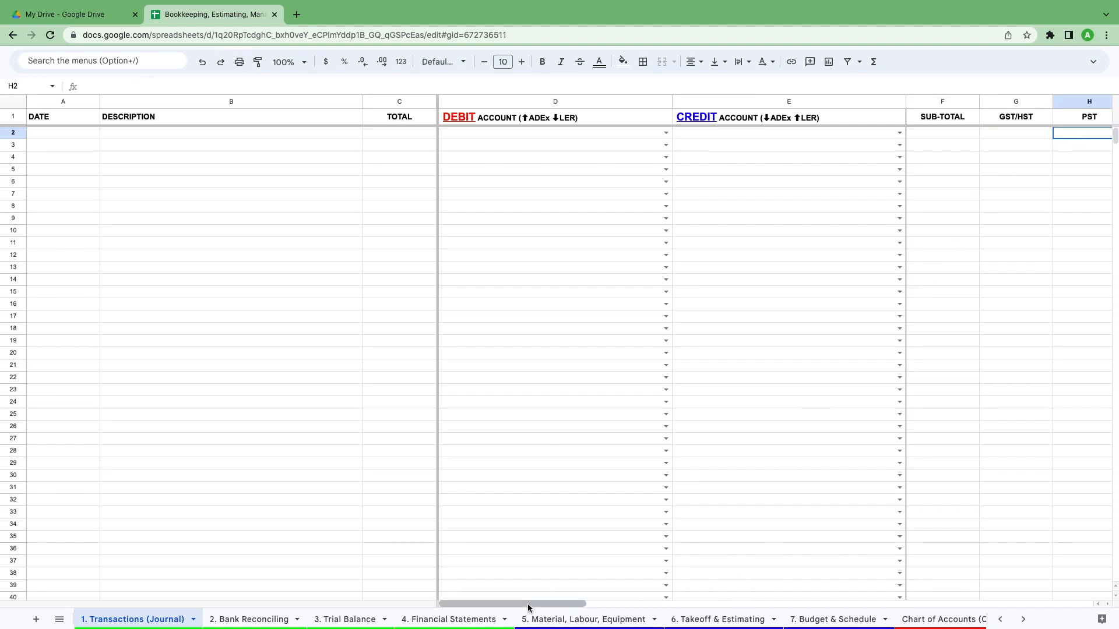
Examine the journal's payment method, reference number, customer or payee, invoice number, invoice date and additional notes columns.
{"action": "left_click_drag", "start_coordinate": [526, 604], "coordinate": [678, 595]}
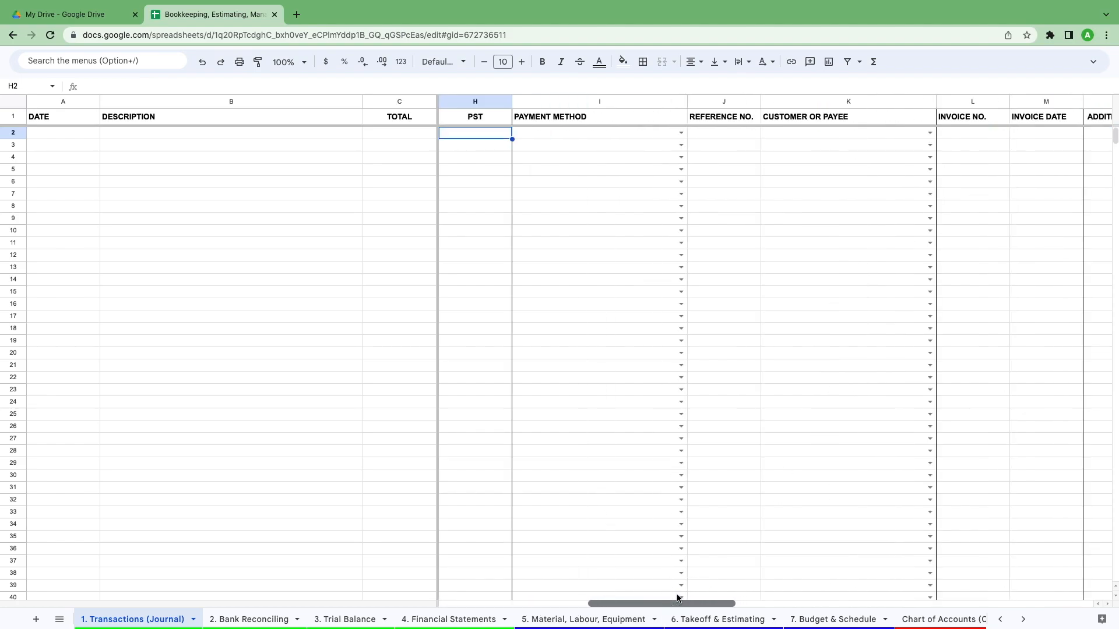
{"action": "left_click", "coordinate": [602, 133]}
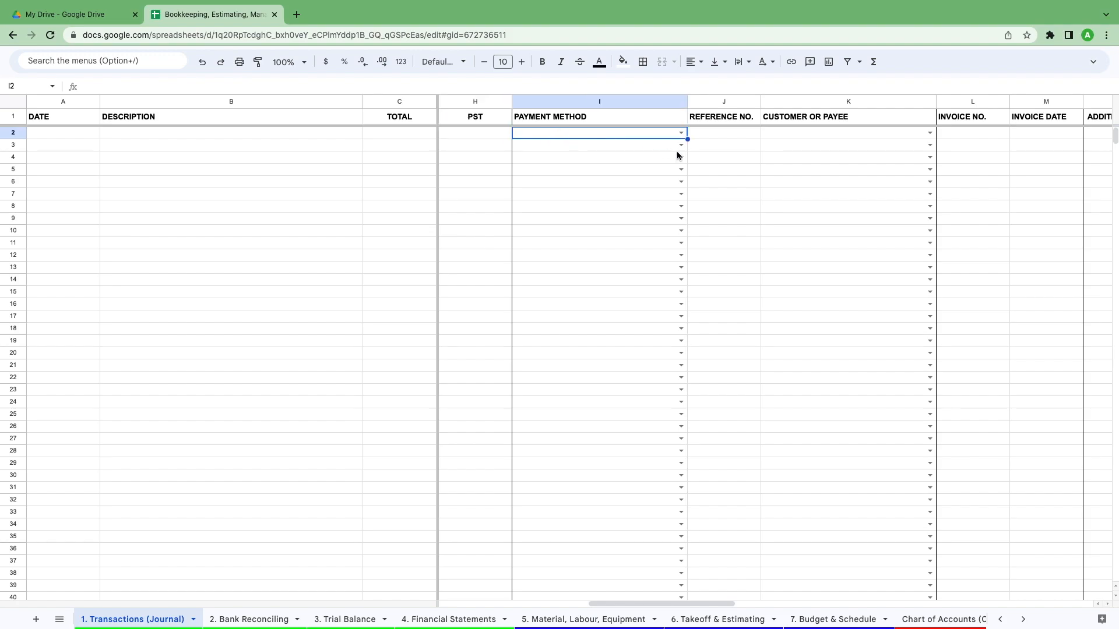
{"action": "left_click", "coordinate": [743, 135]}
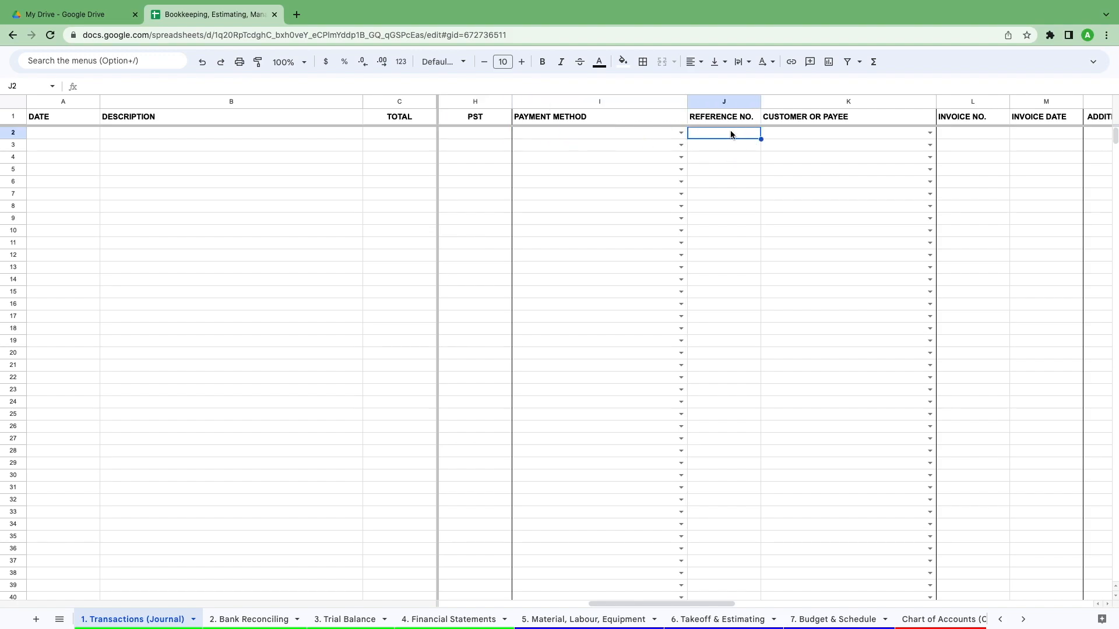
{"action": "left_click", "coordinate": [848, 135]}
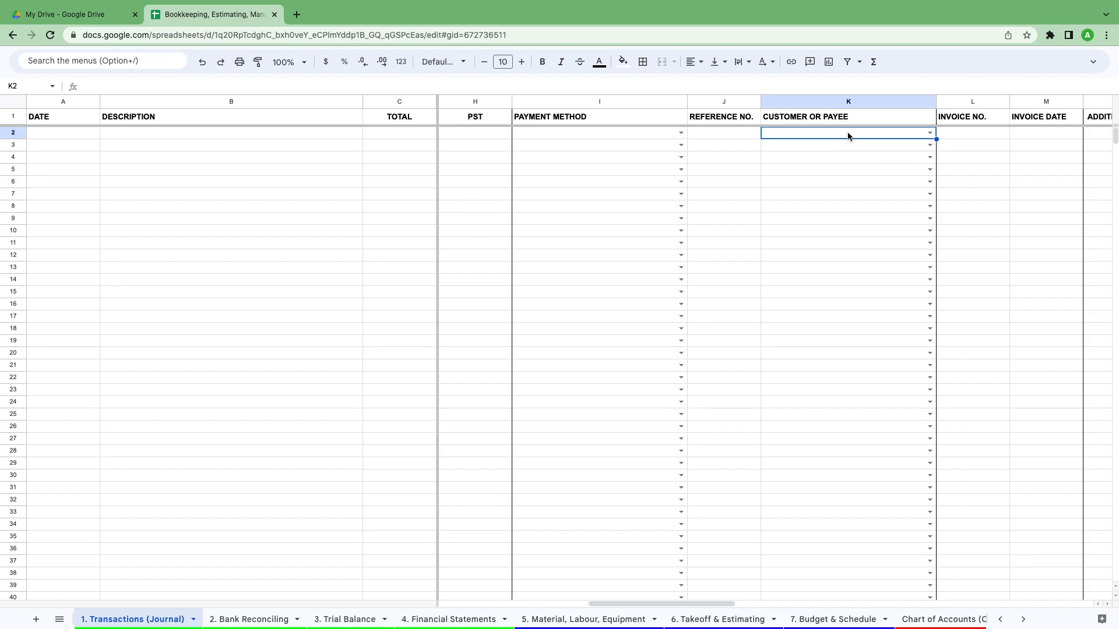
{"action": "left_click", "coordinate": [989, 134]}
{"action": "left_click", "coordinate": [1031, 133]}
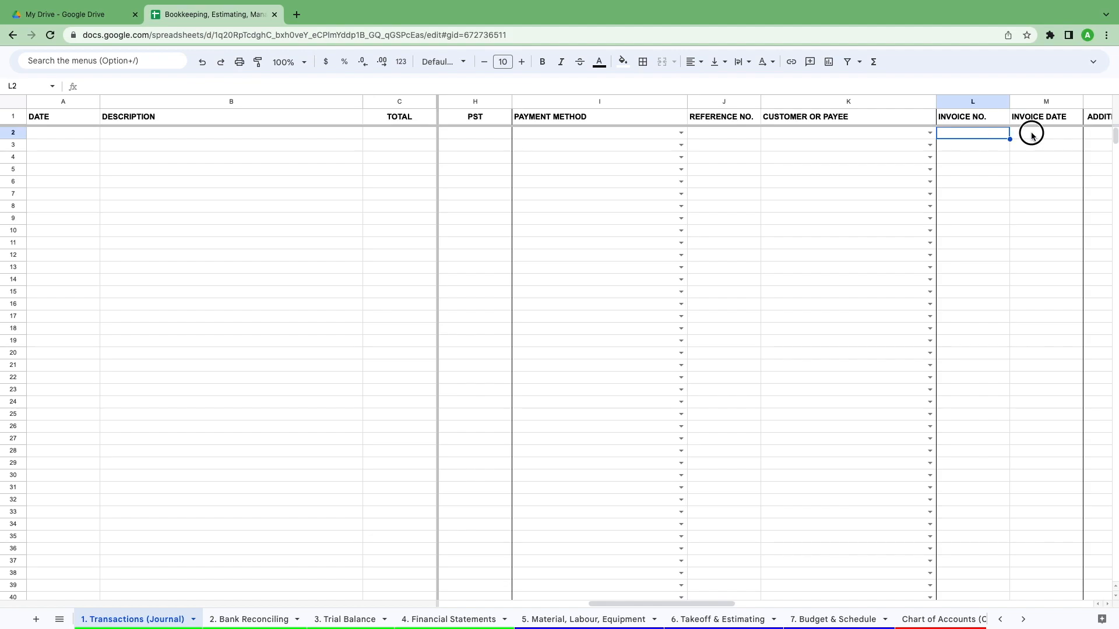
{"action": "left_click_drag", "start_coordinate": [646, 606], "coordinate": [736, 604]}
{"action": "left_click", "coordinate": [819, 135]}
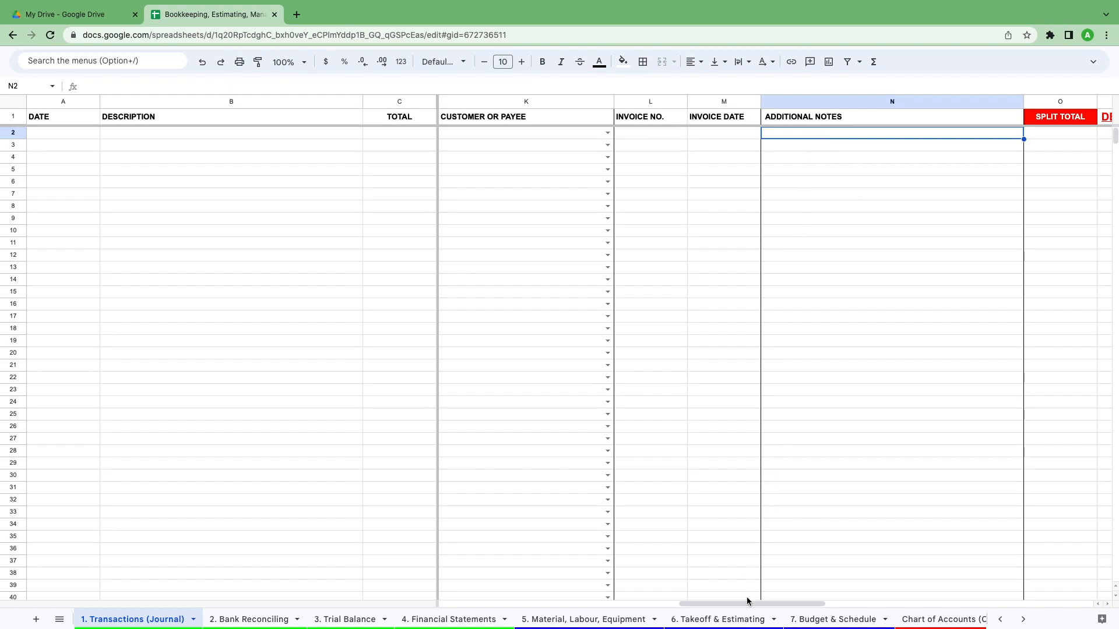
Examine the split total columns with their Debit 01, Debit 02, Credit 01 and Credit 02 account columns.
{"action": "left_click_drag", "start_coordinate": [752, 605], "coordinate": [847, 598]}
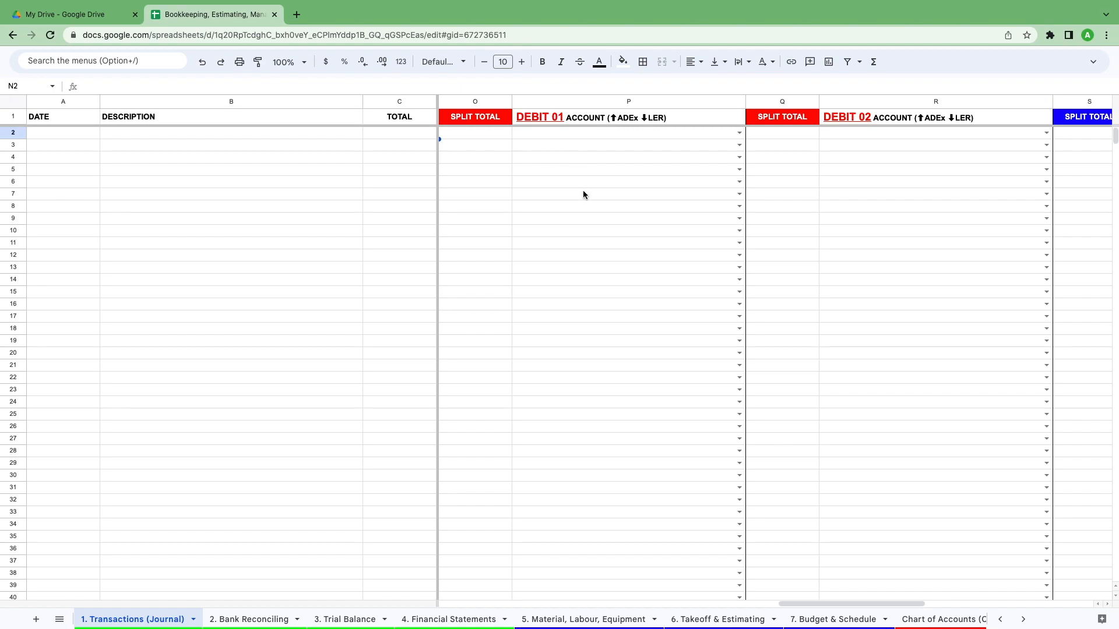
{"action": "left_click", "coordinate": [469, 132]}
{"action": "left_click", "coordinate": [624, 134]}
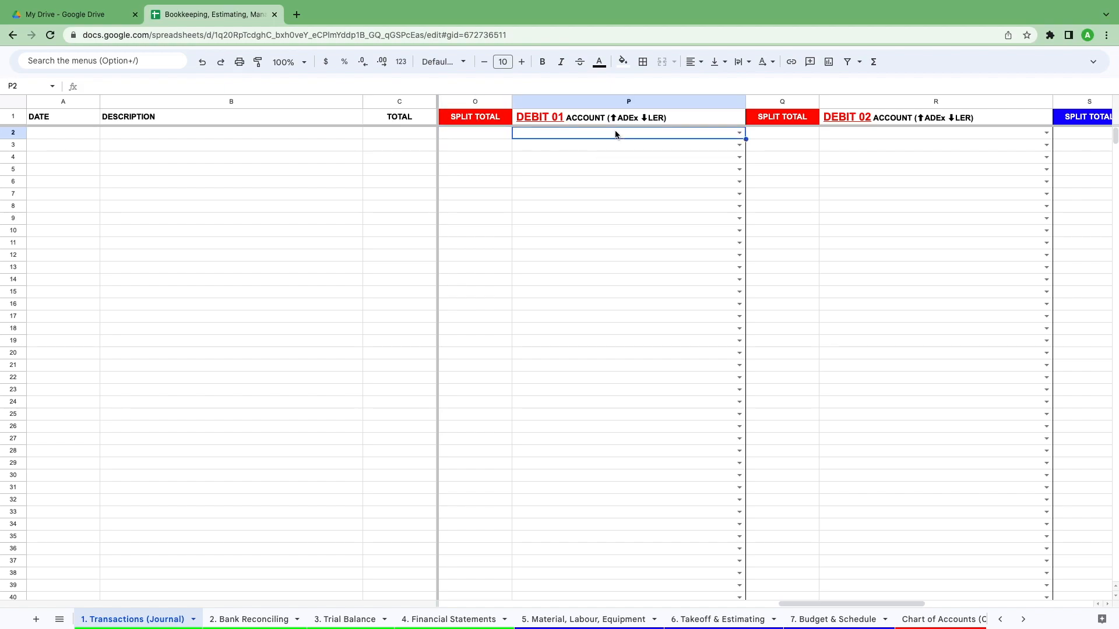
{"action": "left_click", "coordinate": [782, 134]}
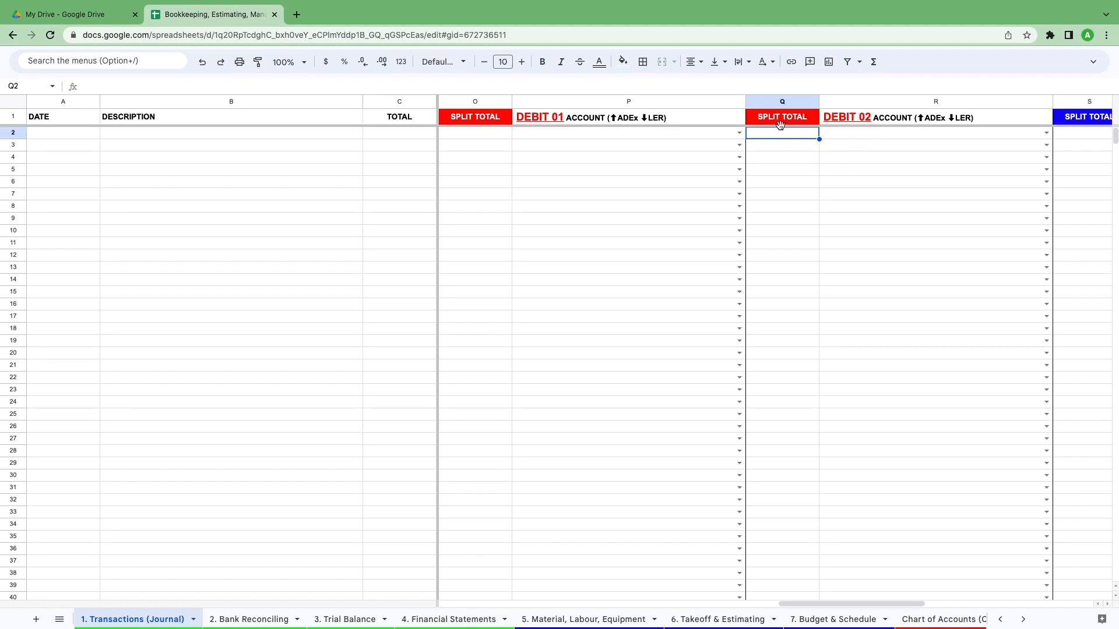
{"action": "left_click", "coordinate": [879, 135]}
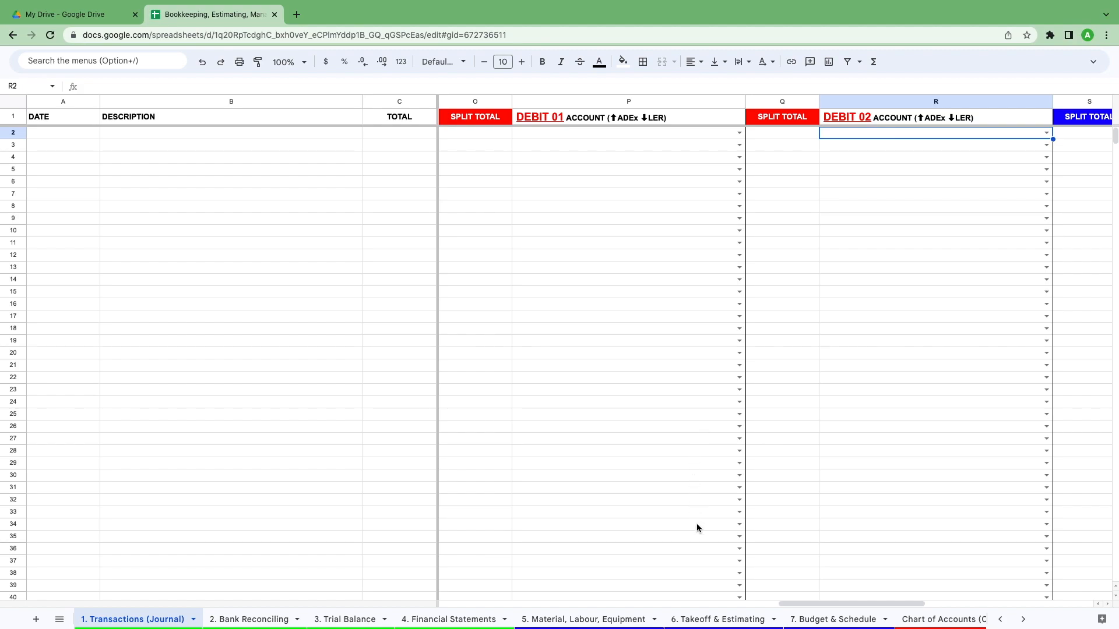
{"action": "left_click_drag", "start_coordinate": [839, 606], "coordinate": [968, 594]}
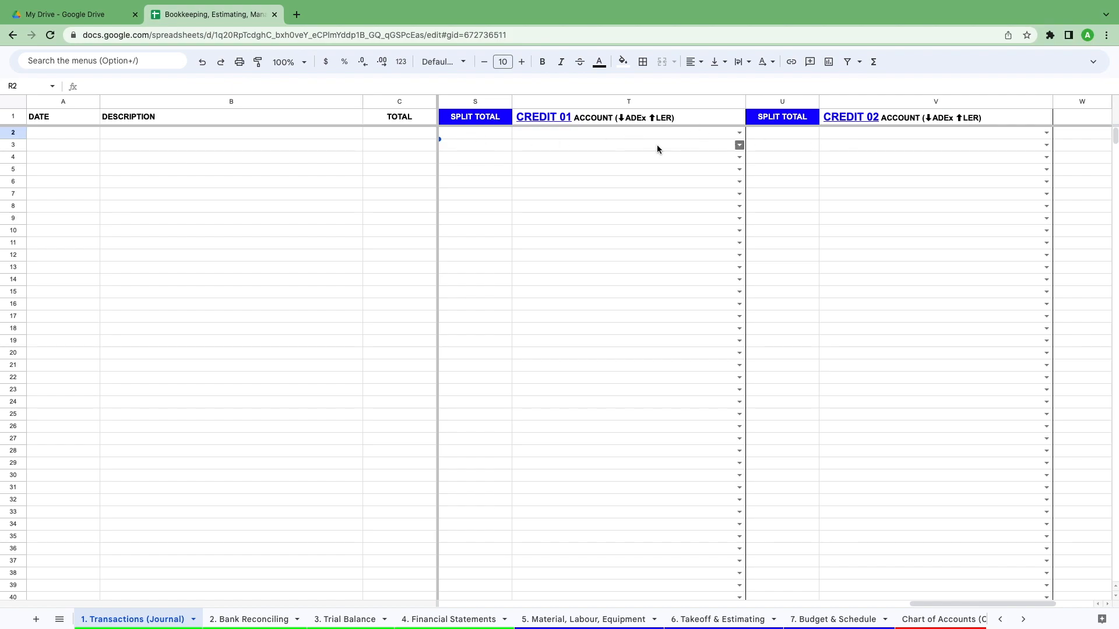
{"action": "left_click", "coordinate": [467, 131]}
{"action": "left_click", "coordinate": [790, 140]}
{"action": "left_click", "coordinate": [725, 134]}
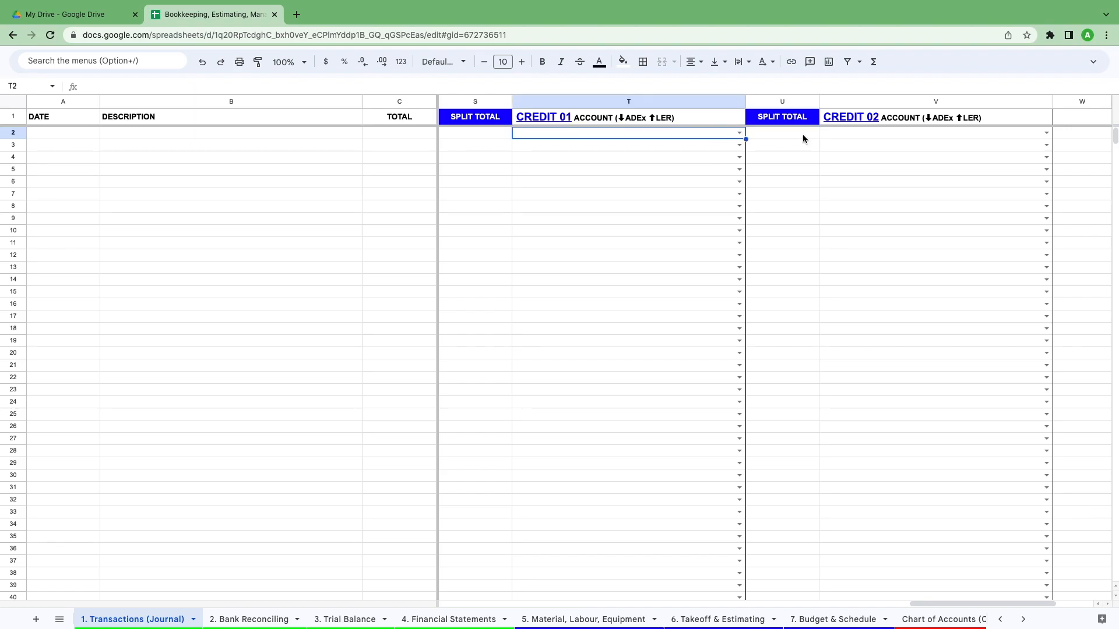
{"action": "left_click", "coordinate": [886, 133]}
Return to the journal's first columns and review the descriptions of the sample transactions in rows 2 to 4.
{"action": "left_click_drag", "start_coordinate": [954, 604], "coordinate": [430, 605]}
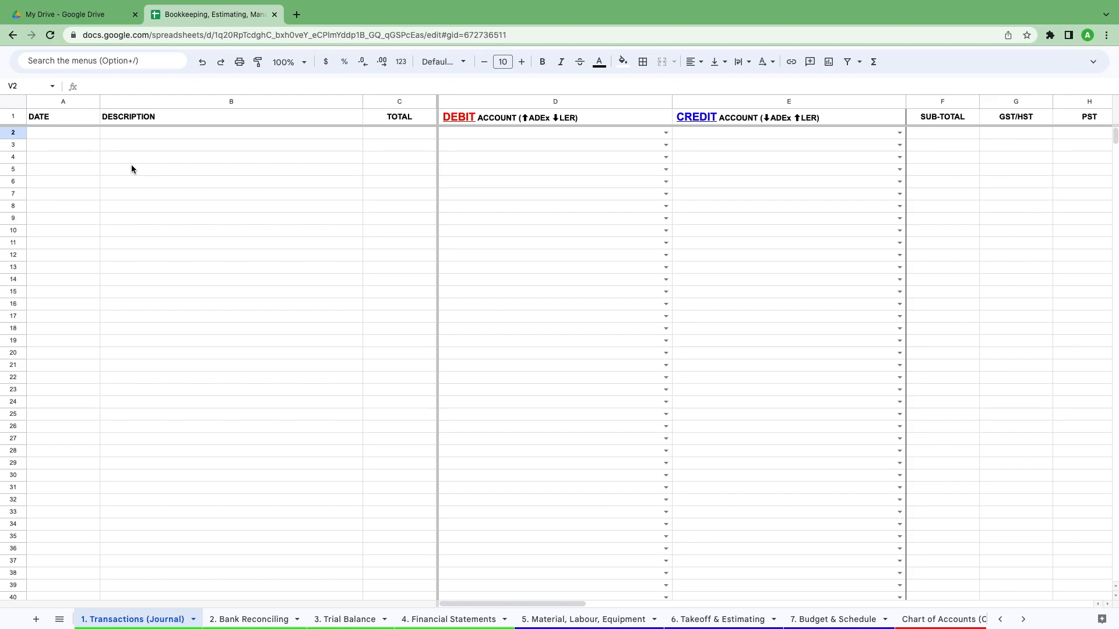
{"action": "left_click", "coordinate": [67, 183]}
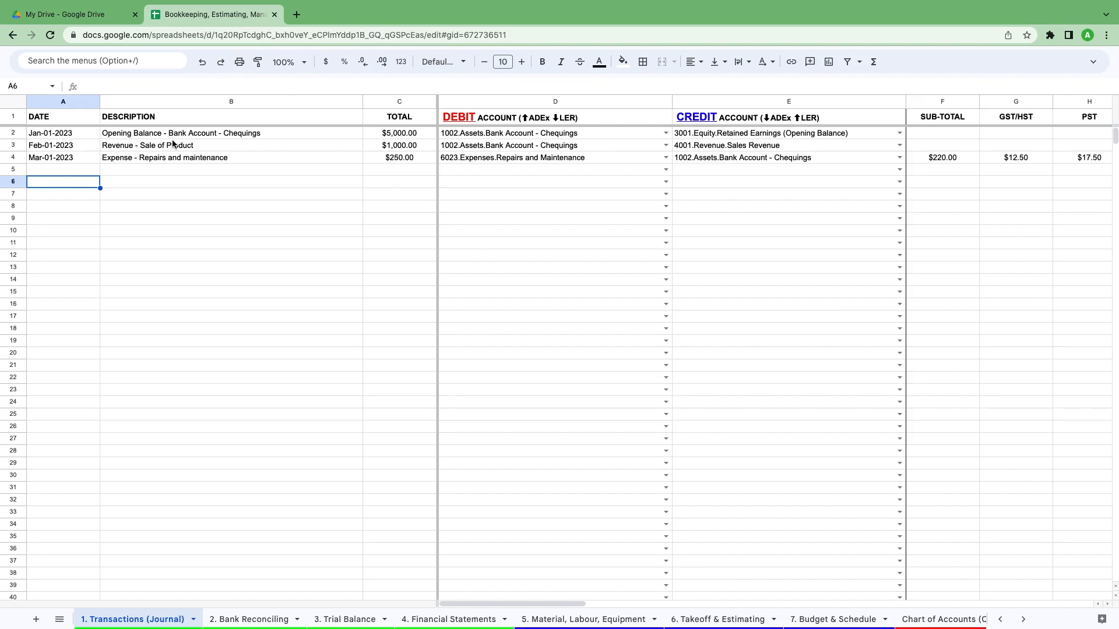
{"action": "left_click", "coordinate": [137, 135]}
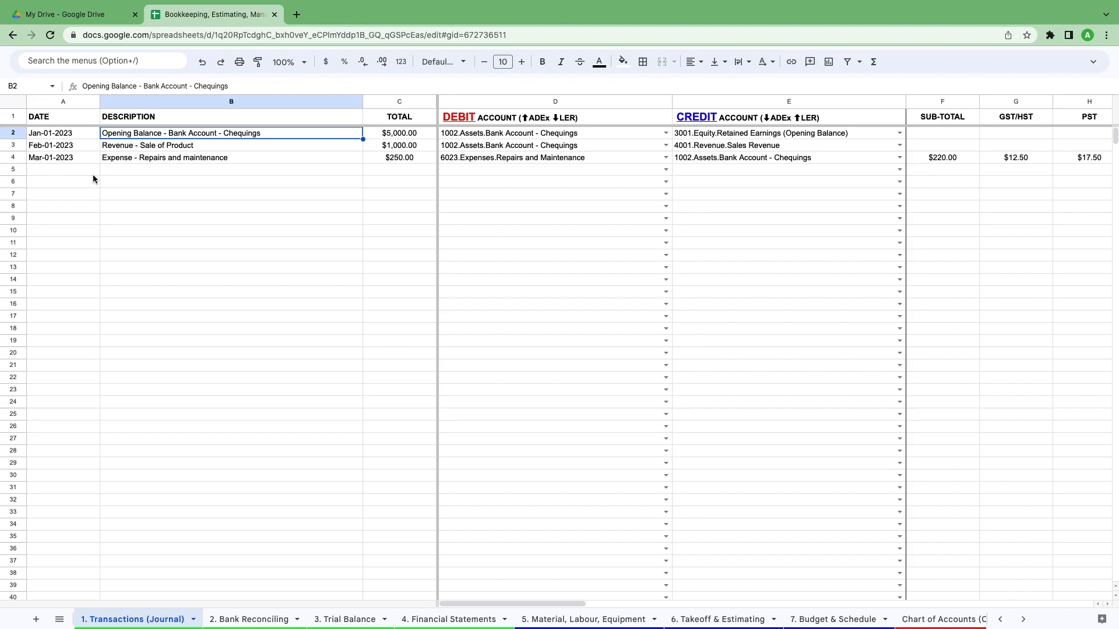
{"action": "left_click", "coordinate": [176, 147]}
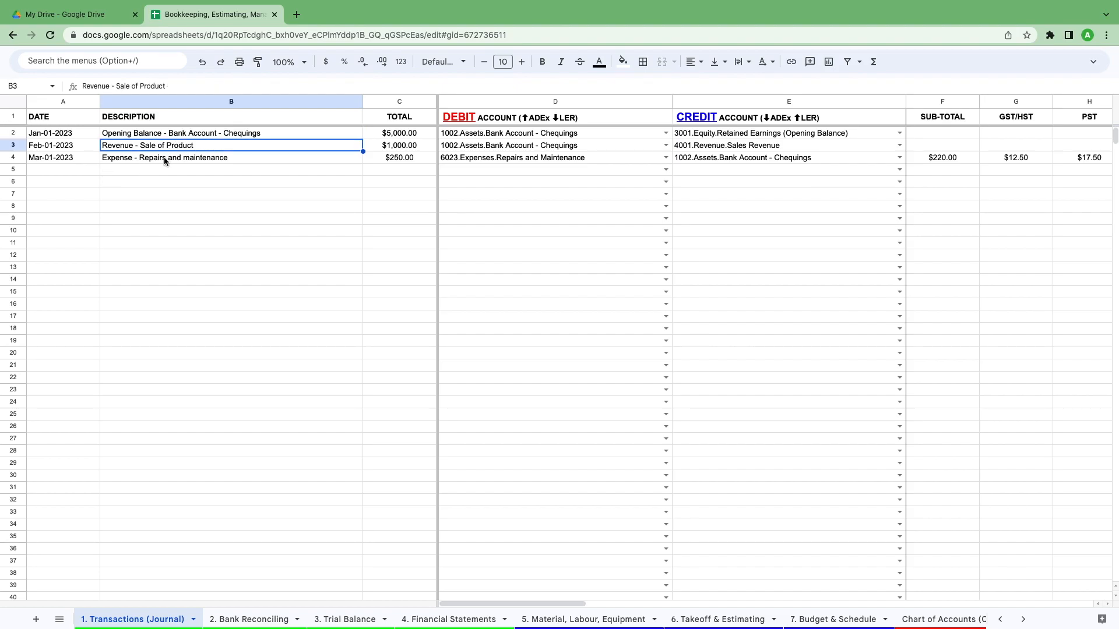
{"action": "left_click", "coordinate": [155, 157]}
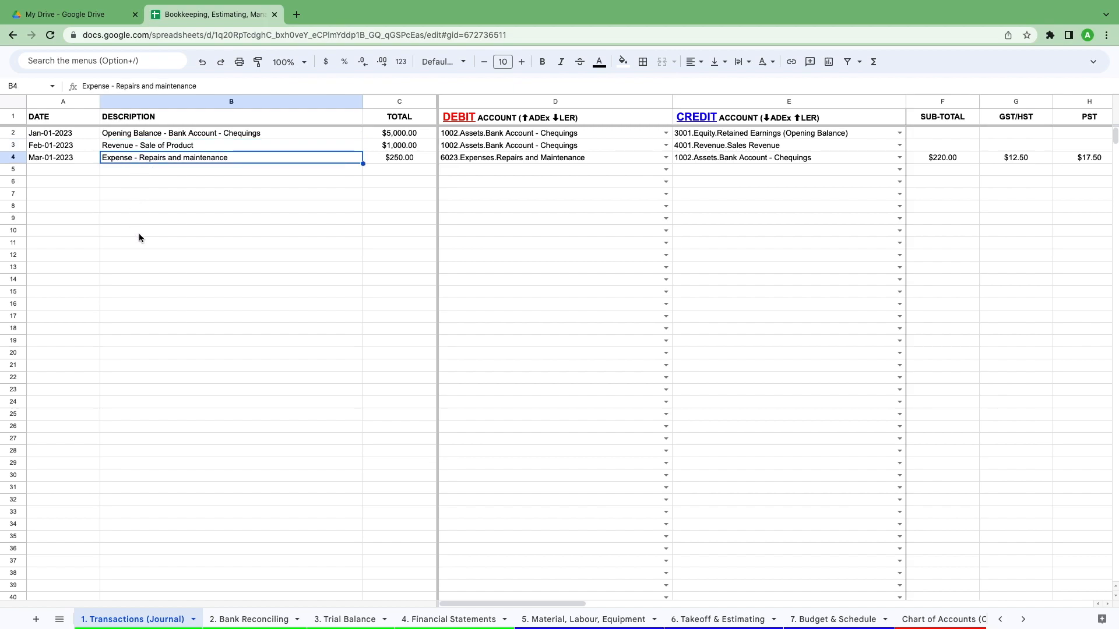
Examine the opening balance entry in row 2: its description, total, date, debit account and credit account.
{"action": "left_click", "coordinate": [185, 136]}
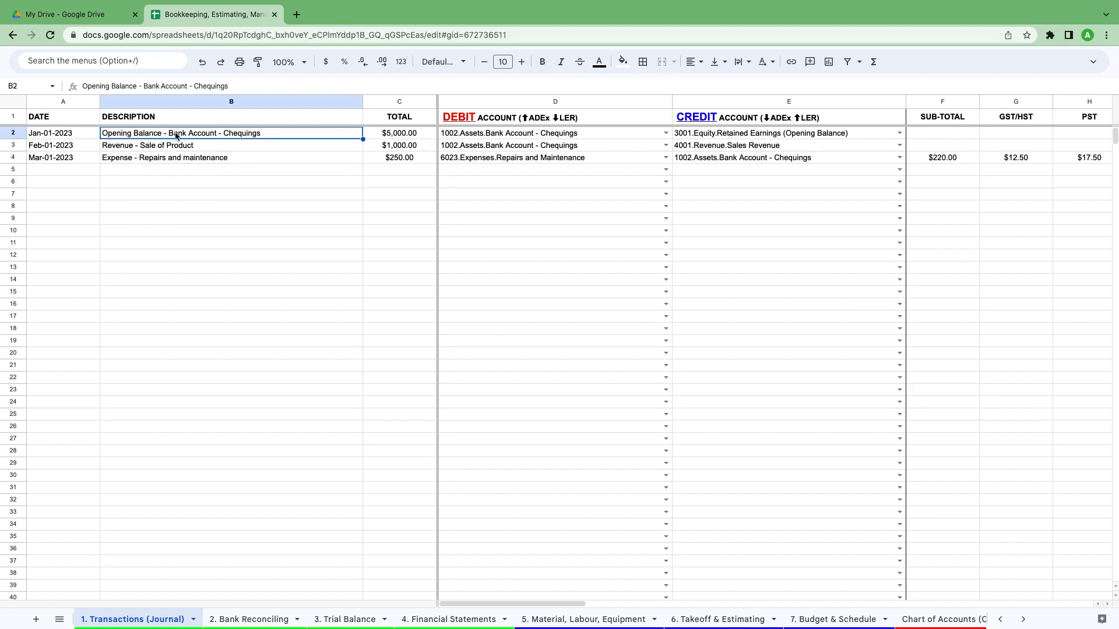
{"action": "left_click", "coordinate": [418, 137]}
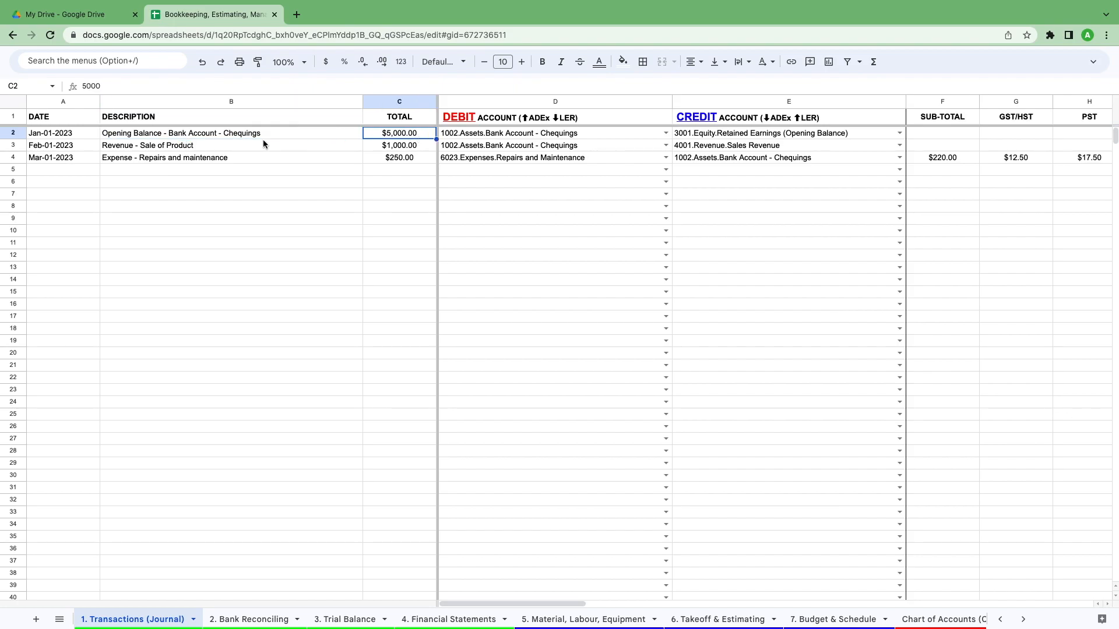
{"action": "left_click", "coordinate": [69, 138]}
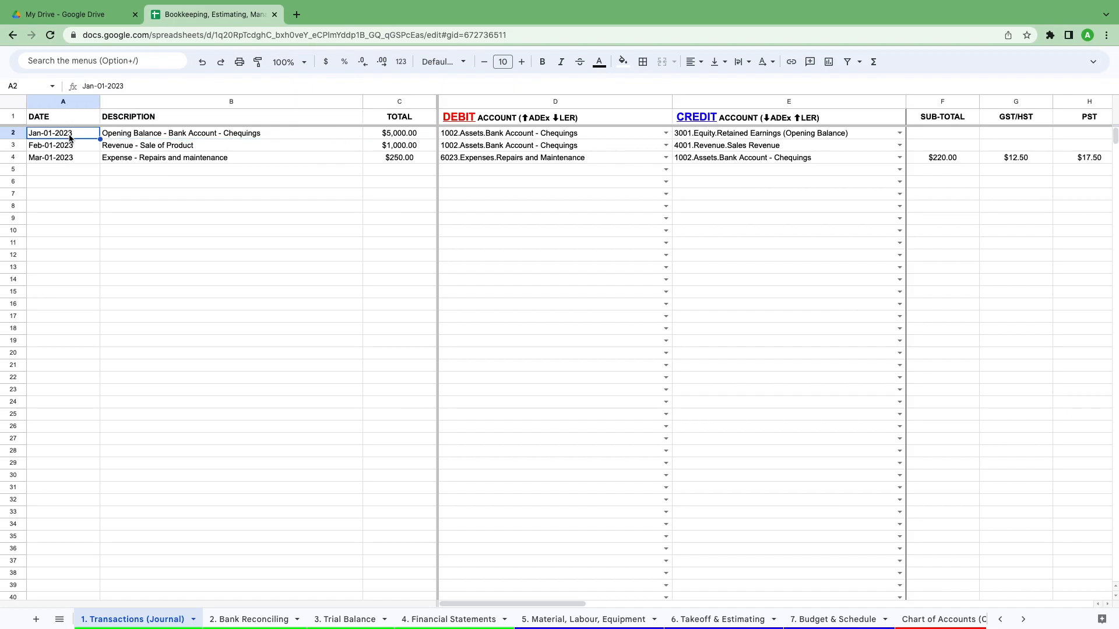
{"action": "left_click", "coordinate": [533, 135]}
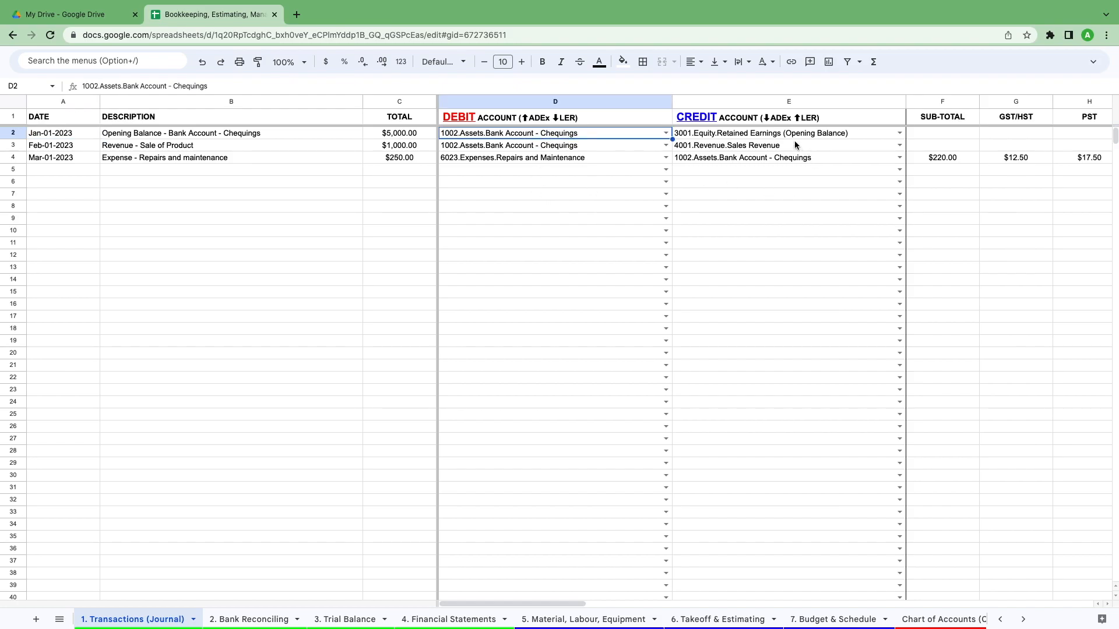
{"action": "left_click", "coordinate": [751, 135]}
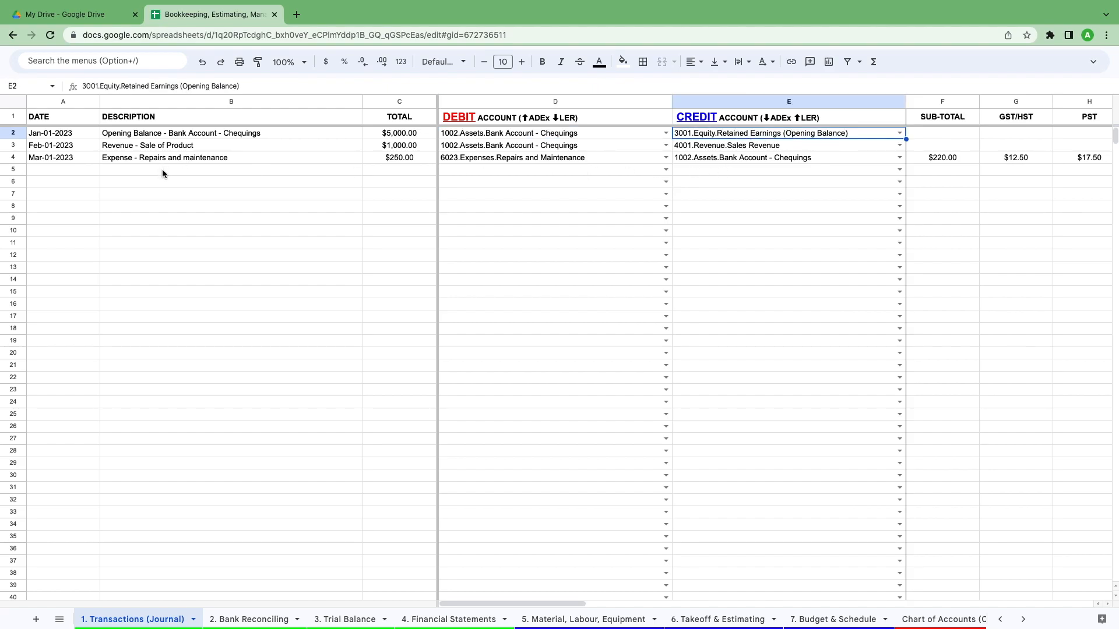
Examine the product sale revenue entry in row 3: its date, description, total, debit account and credit account.
{"action": "left_click", "coordinate": [87, 145]}
{"action": "left_click", "coordinate": [208, 145]}
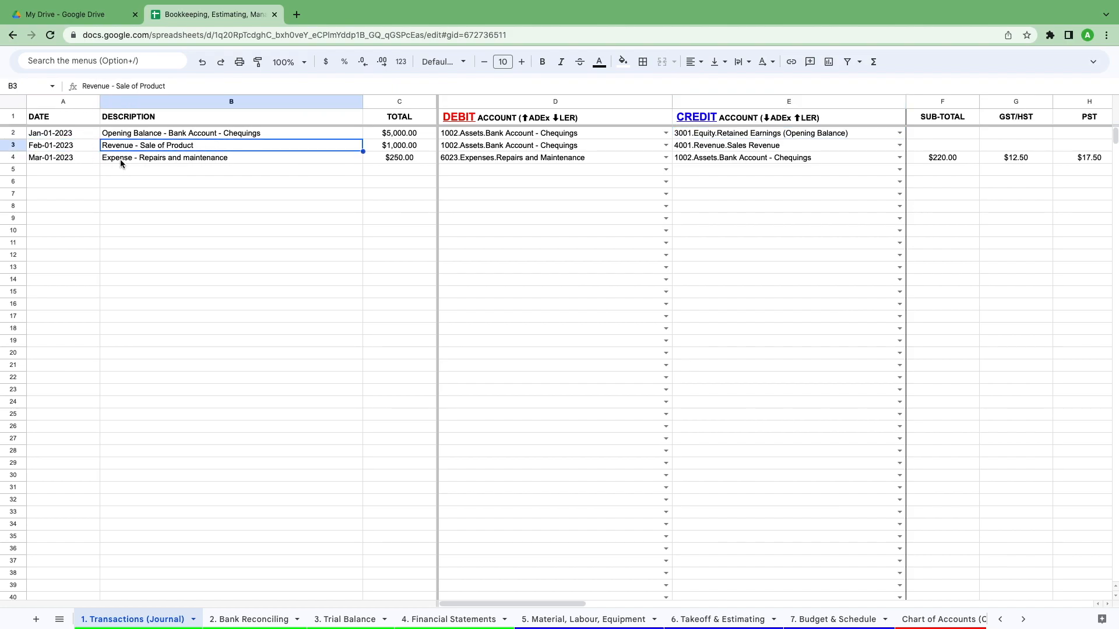
{"action": "left_click", "coordinate": [420, 145]}
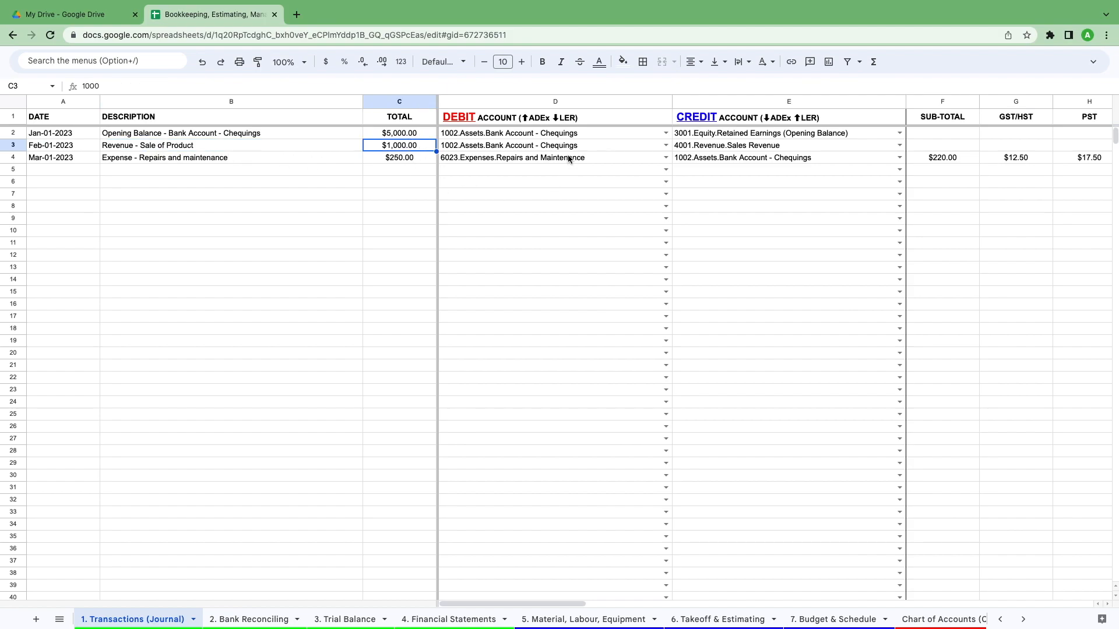
{"action": "left_click", "coordinate": [545, 146]}
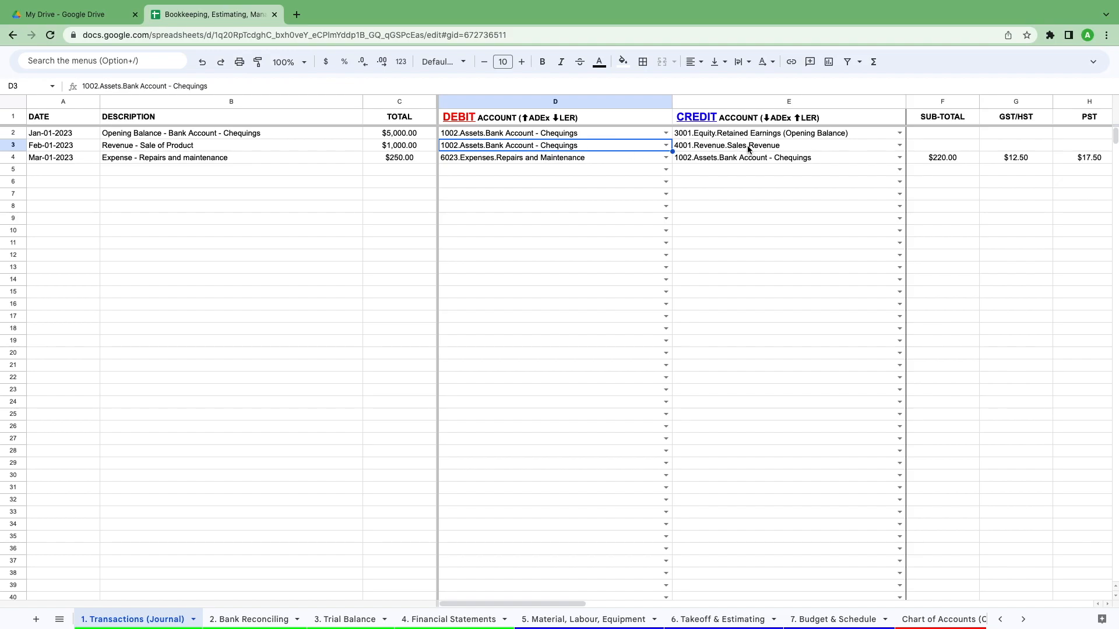
{"action": "left_click", "coordinate": [727, 150]}
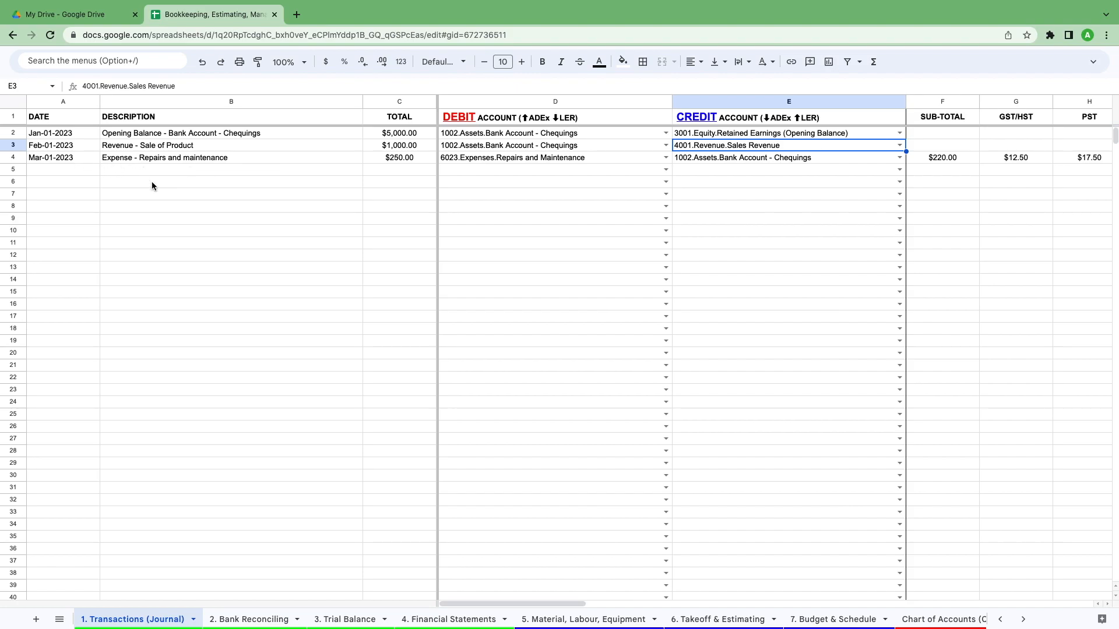
Examine the repairs and maintenance expense entry in row 4: its description, total, debit account and credit account.
{"action": "left_click", "coordinate": [194, 160]}
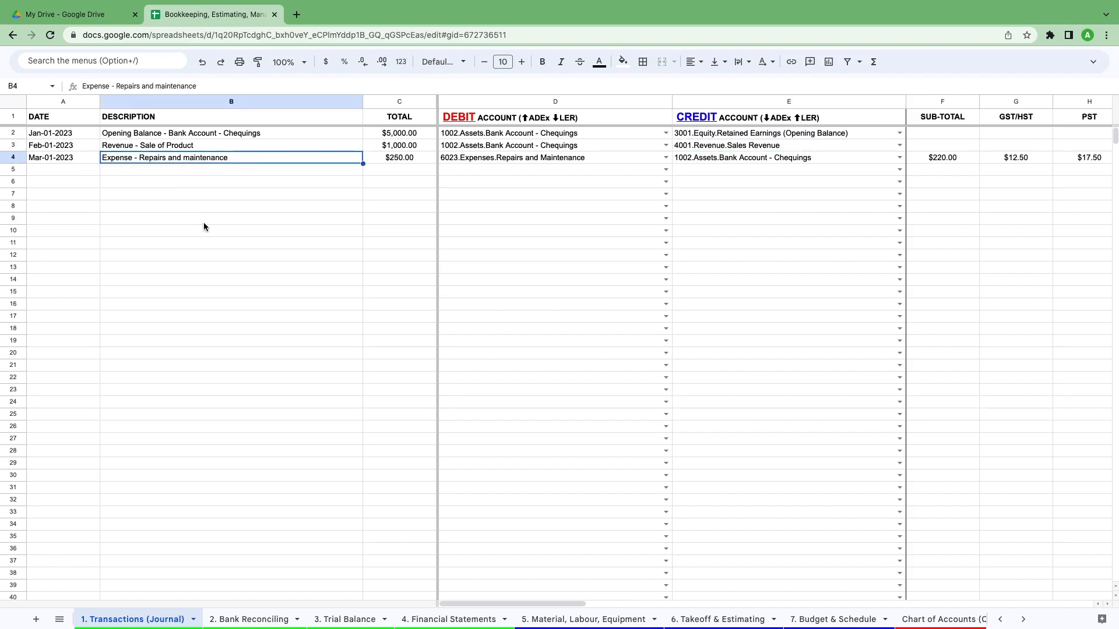
{"action": "left_click", "coordinate": [406, 159]}
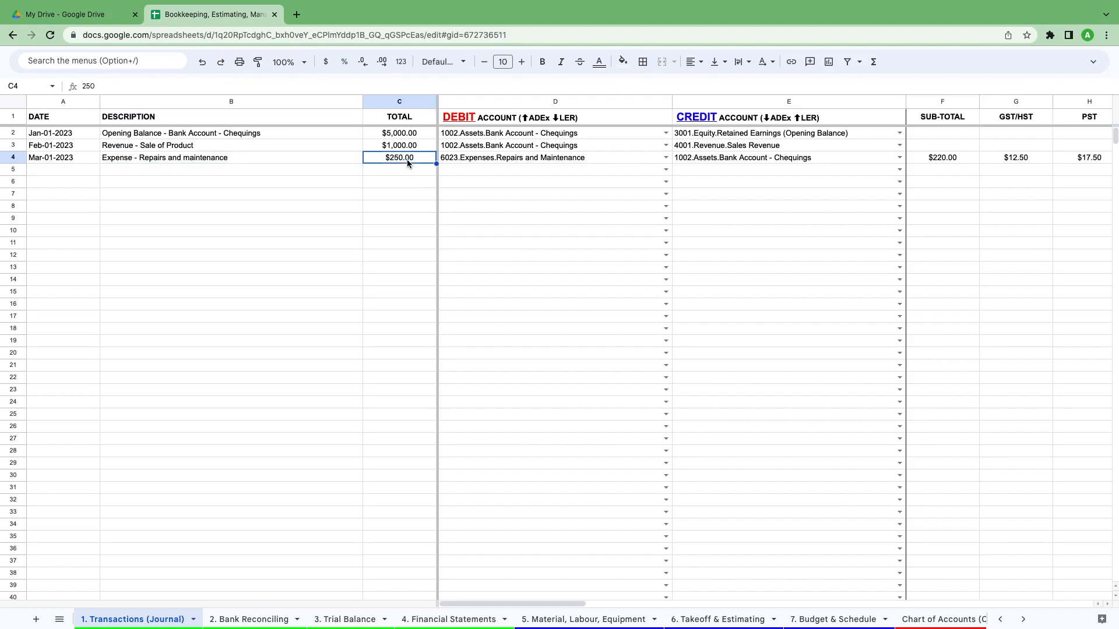
{"action": "left_click", "coordinate": [579, 160]}
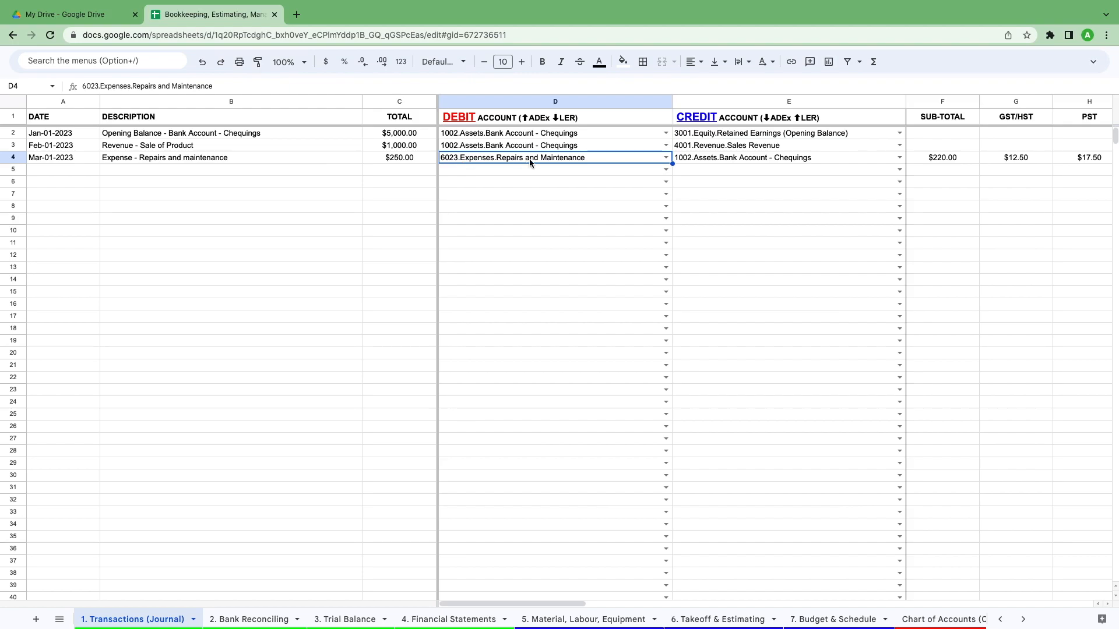
{"action": "left_click", "coordinate": [790, 161]}
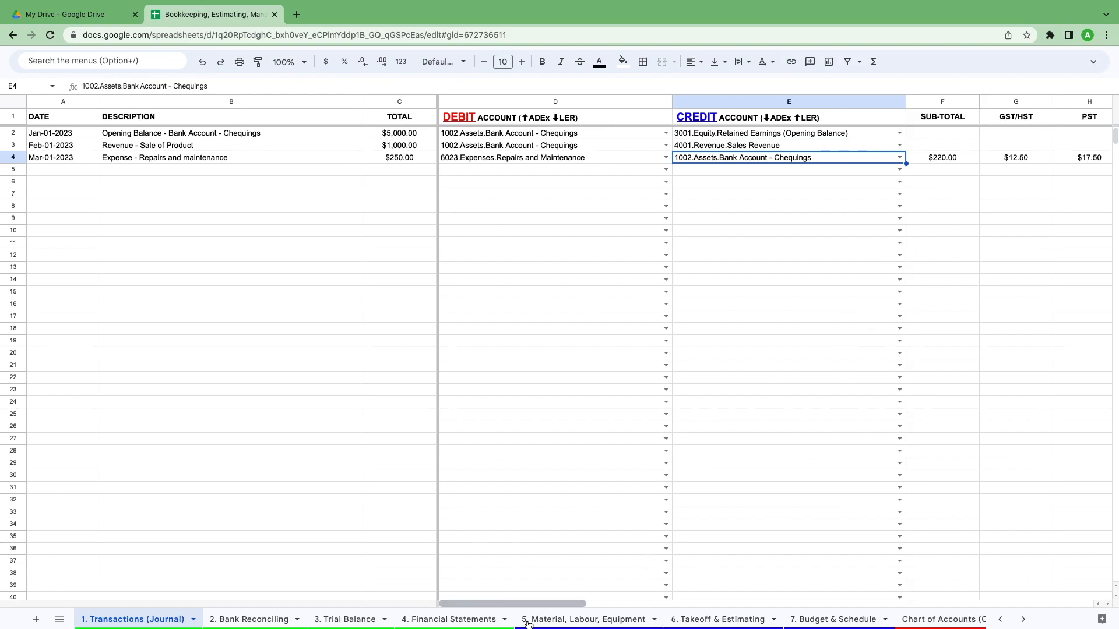
Examine the sub-total, GST/HST and PST formulas of the repairs and maintenance expense in row 4.
{"action": "left_click_drag", "start_coordinate": [527, 604], "coordinate": [618, 605]}
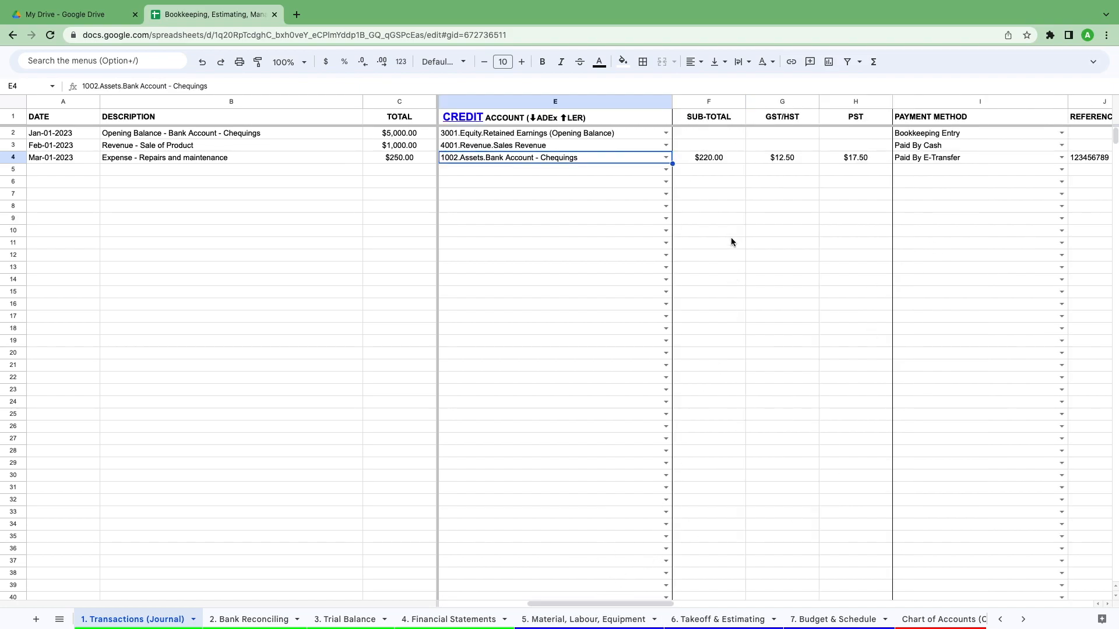
{"action": "left_click", "coordinate": [721, 158]}
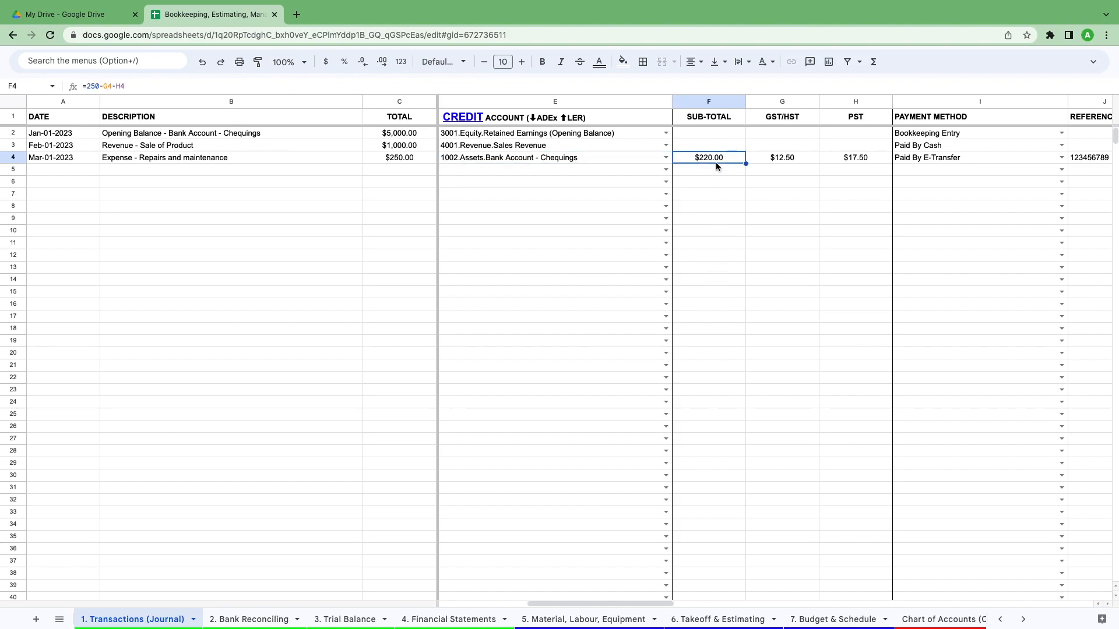
{"action": "left_click", "coordinate": [804, 158]}
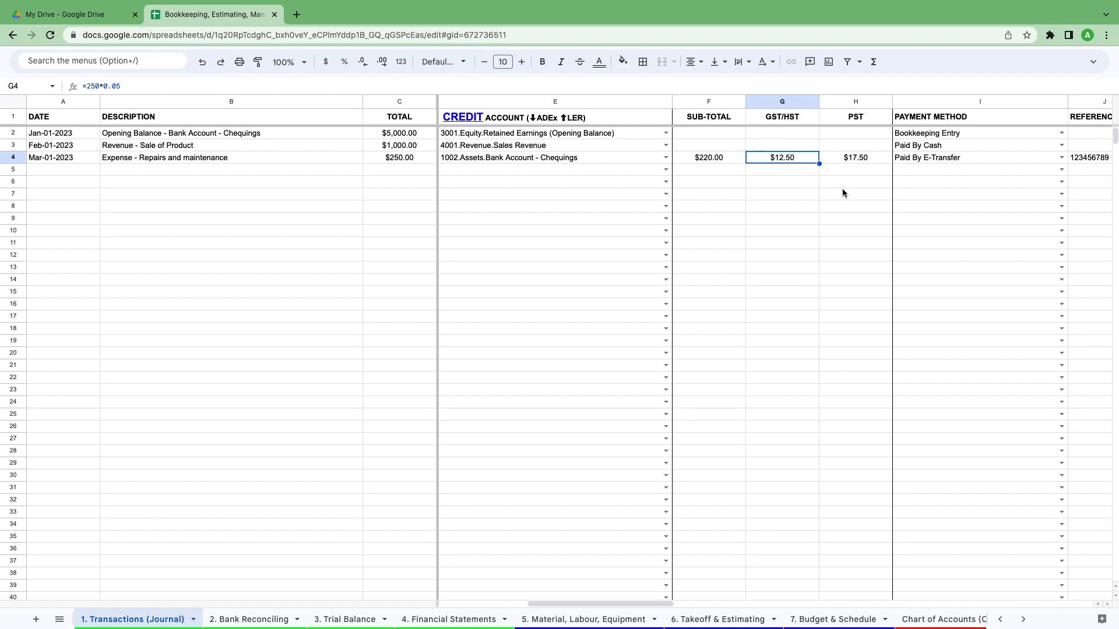
{"action": "left_click", "coordinate": [867, 160]}
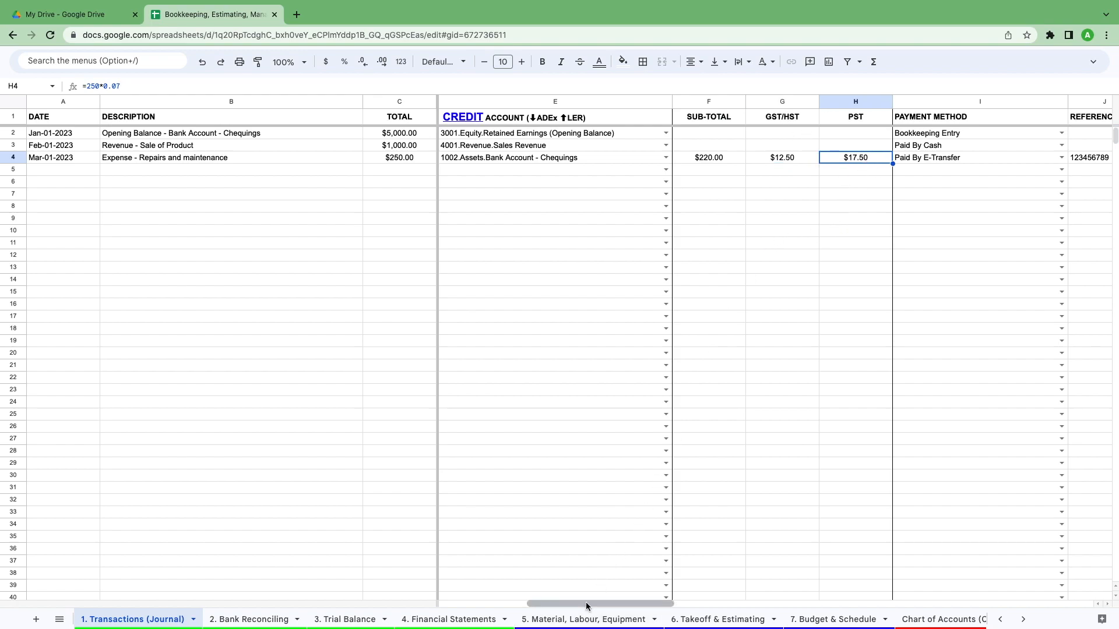
Examine the payment method, reference number and payee recorded for the repairs and maintenance expense in row 4.
{"action": "left_click_drag", "start_coordinate": [586, 604], "coordinate": [627, 605]}
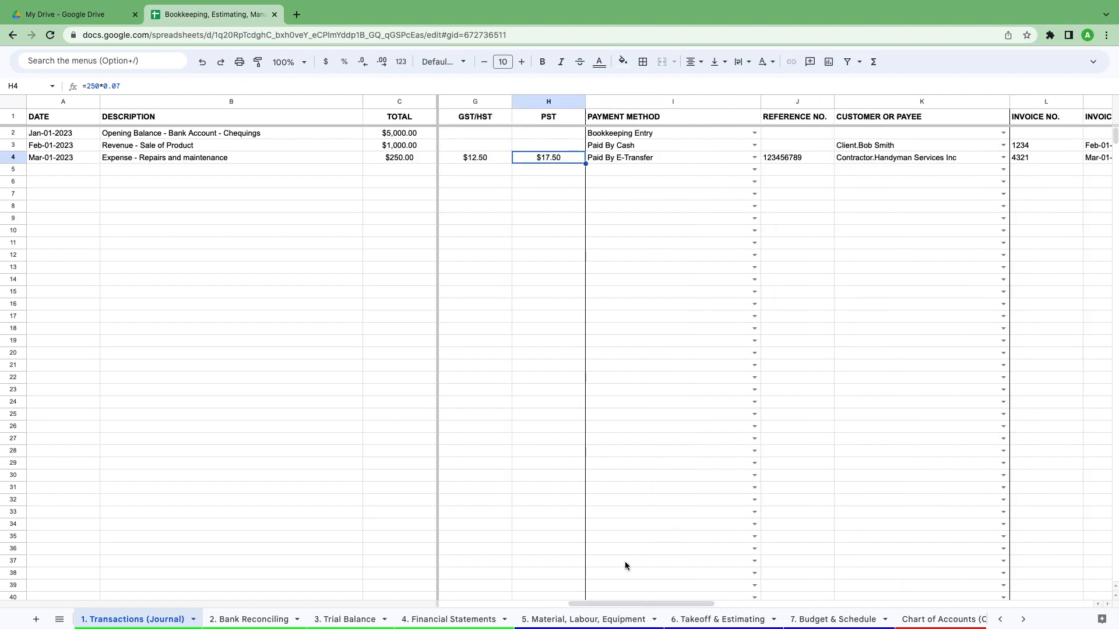
{"action": "left_click", "coordinate": [664, 161]}
{"action": "left_click", "coordinate": [808, 162]}
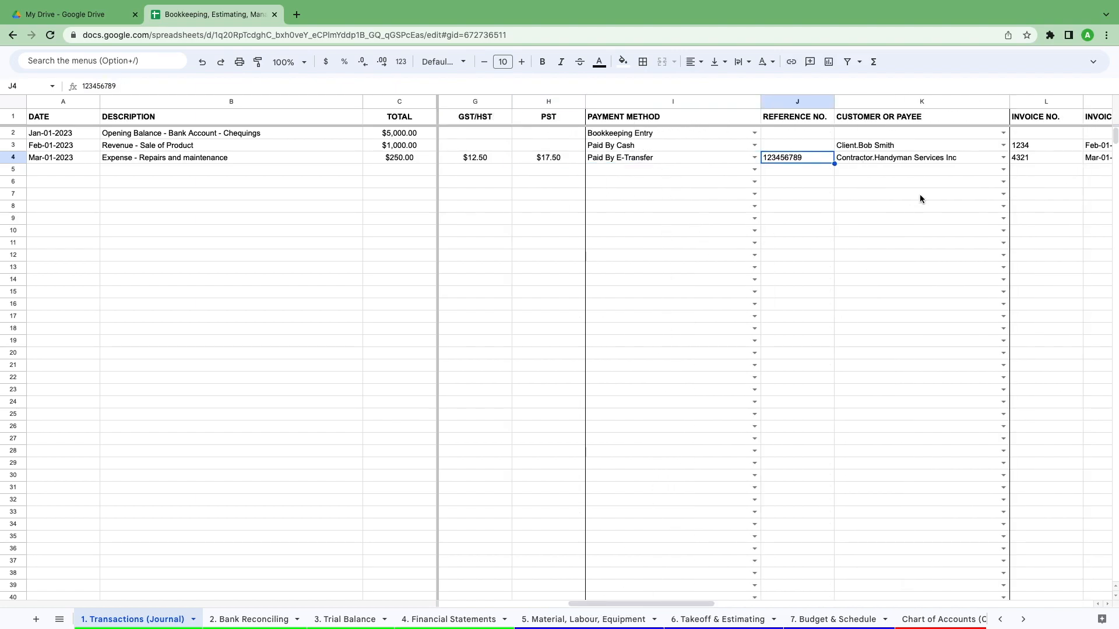
{"action": "left_click", "coordinate": [900, 160]}
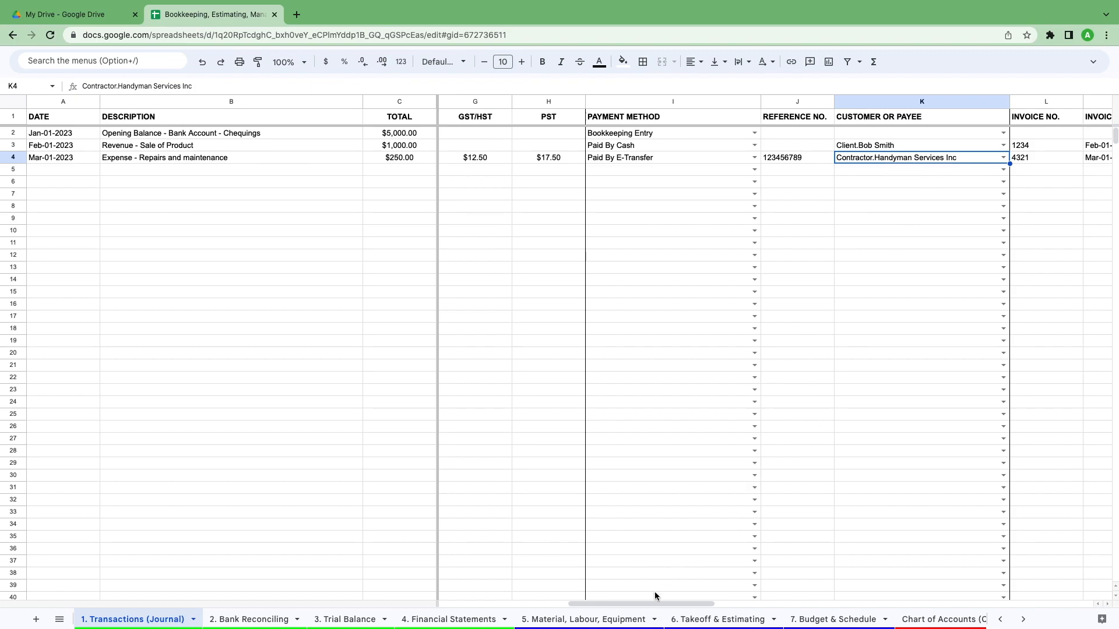
Examine the invoice number, invoice date and additional notes of the repairs and maintenance expense in row 4.
{"action": "left_click_drag", "start_coordinate": [642, 608], "coordinate": [721, 603]}
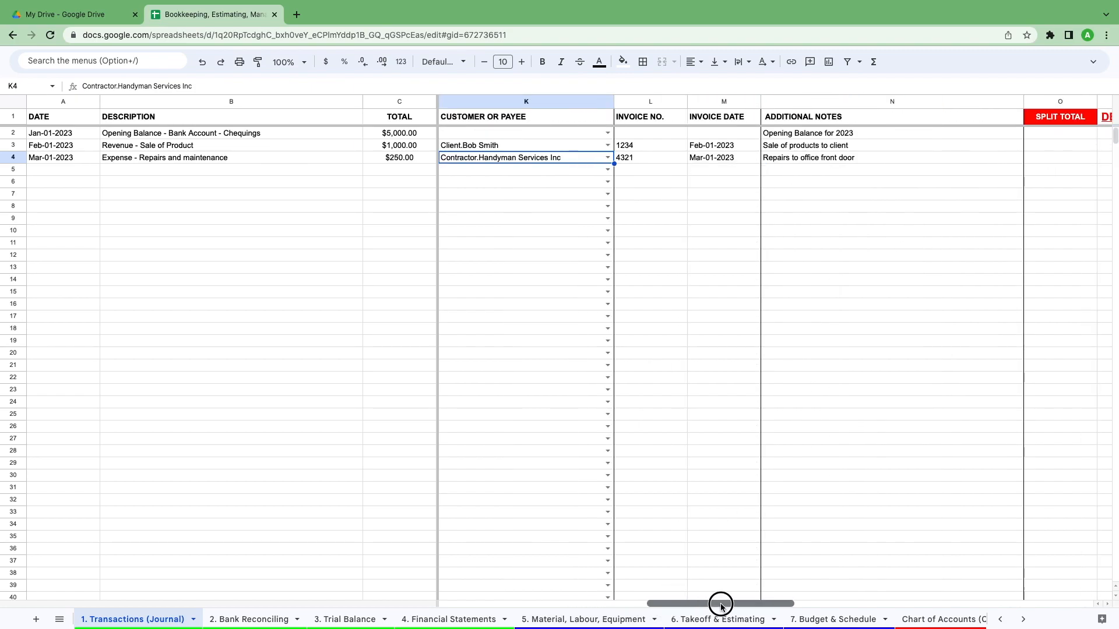
{"action": "left_click", "coordinate": [651, 163]}
{"action": "left_click", "coordinate": [756, 162]}
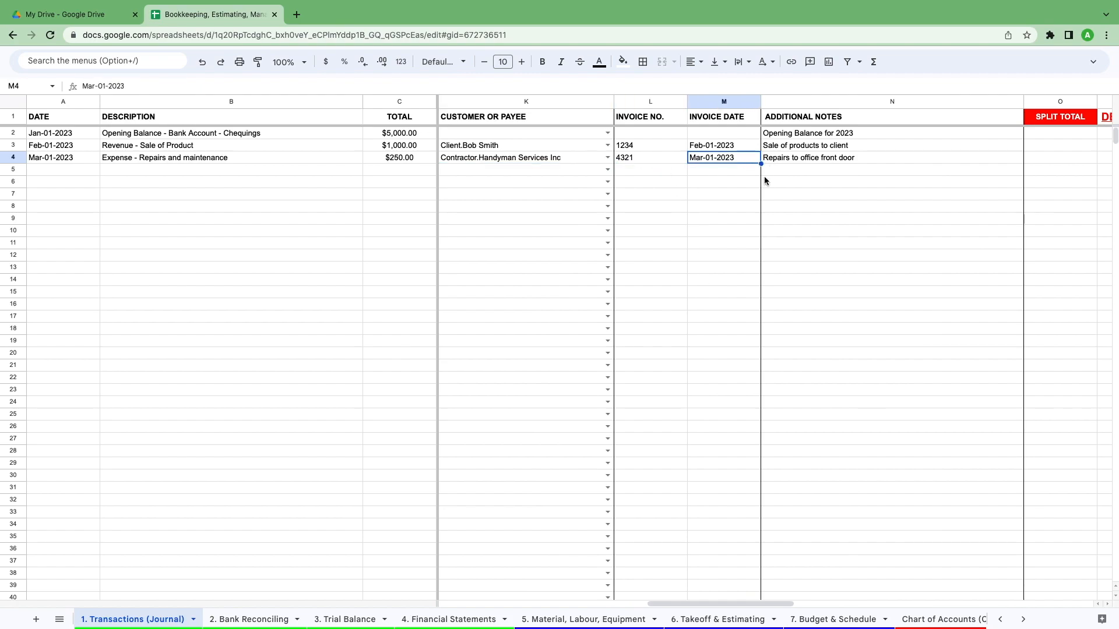
{"action": "left_click", "coordinate": [799, 160]}
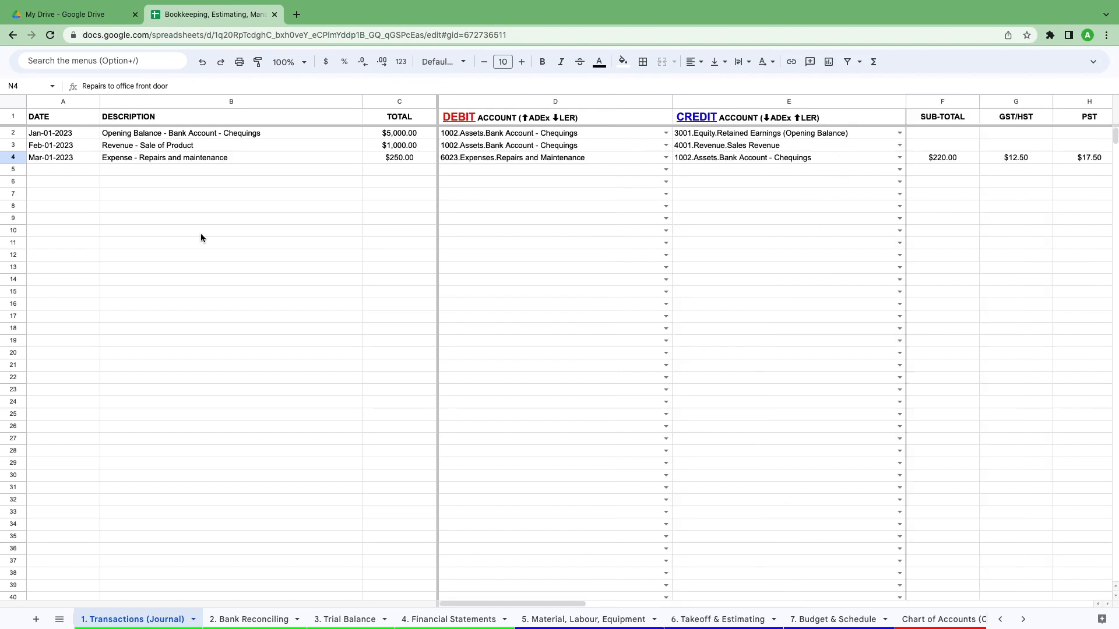
Change the debit account of the product sale in row 3 to 1004.Assets.Accounts Receivable.
{"action": "left_click", "coordinate": [215, 147]}
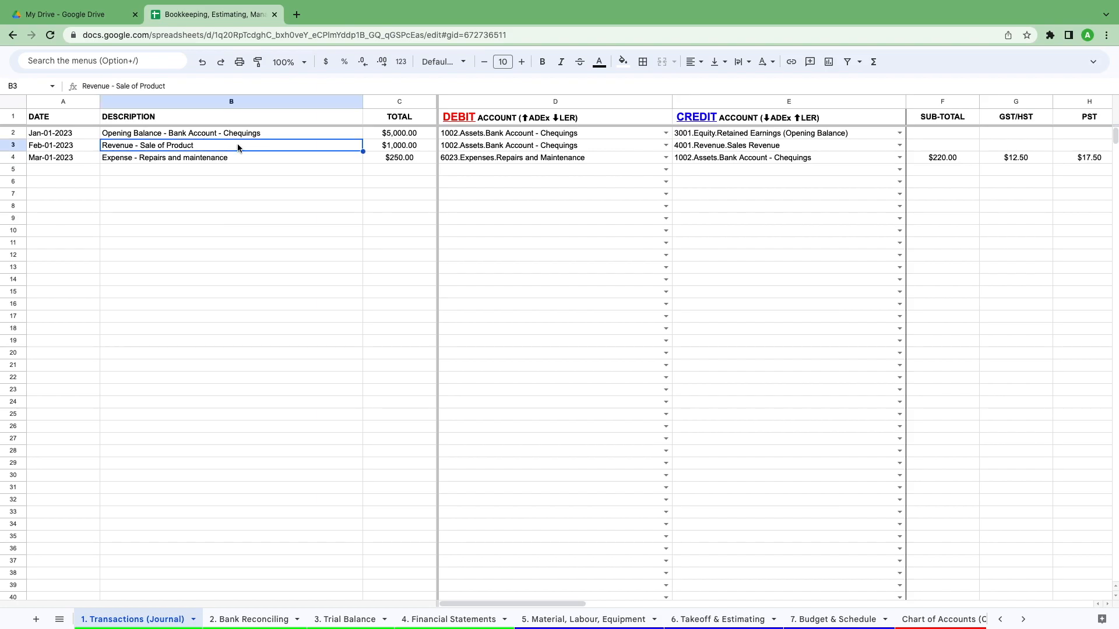
{"action": "left_click", "coordinate": [620, 147]}
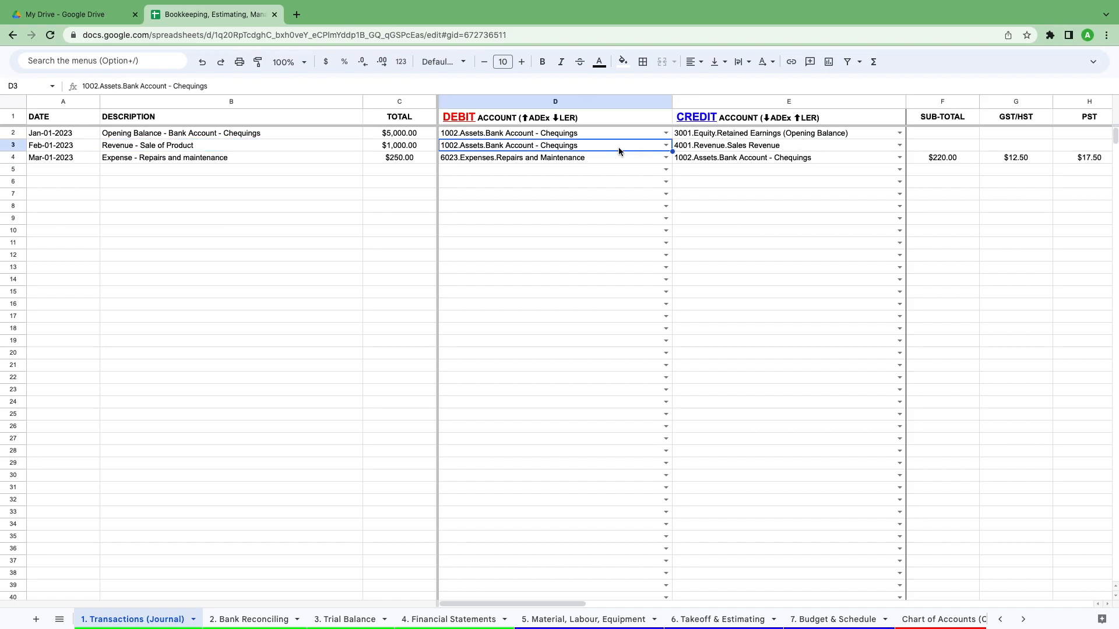
{"action": "key", "text": "Delete"}
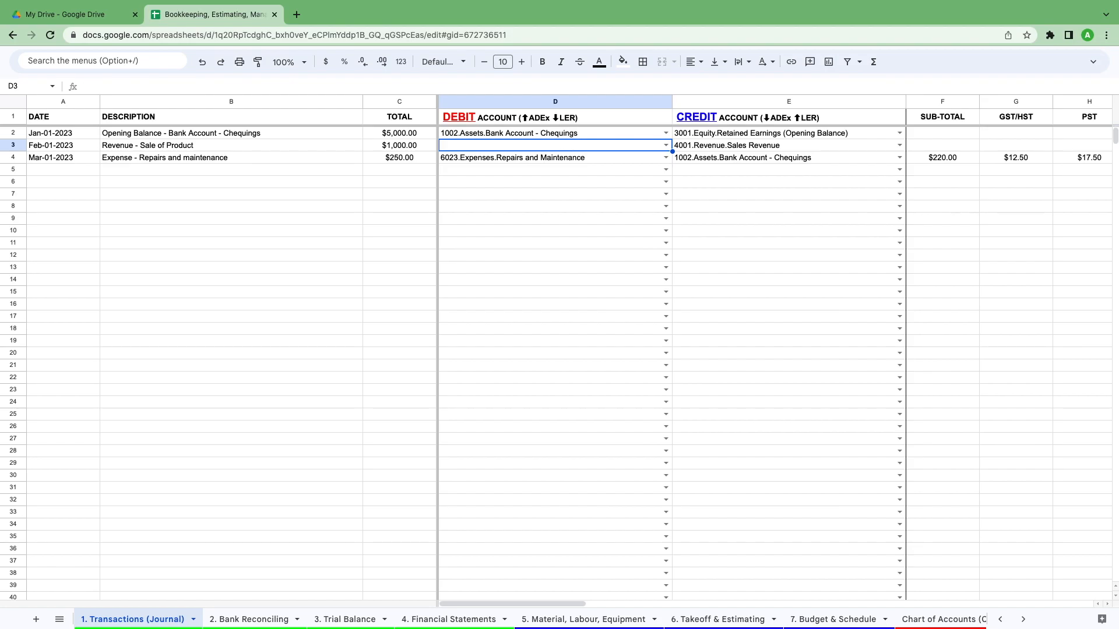
{"action": "type", "text": "rec"}
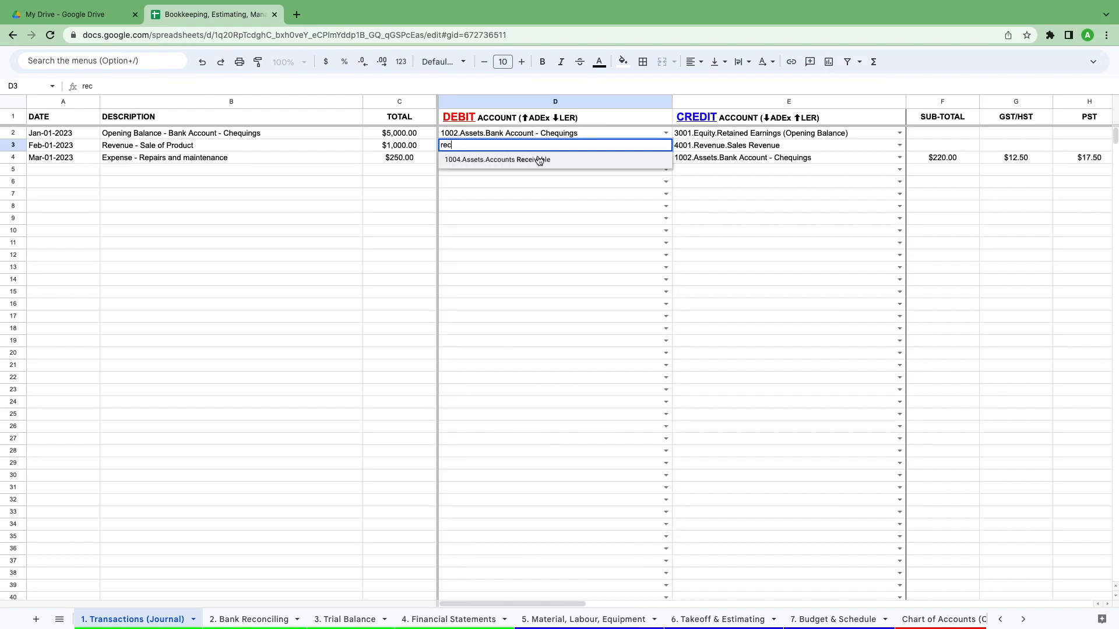
{"action": "left_click", "coordinate": [513, 166]}
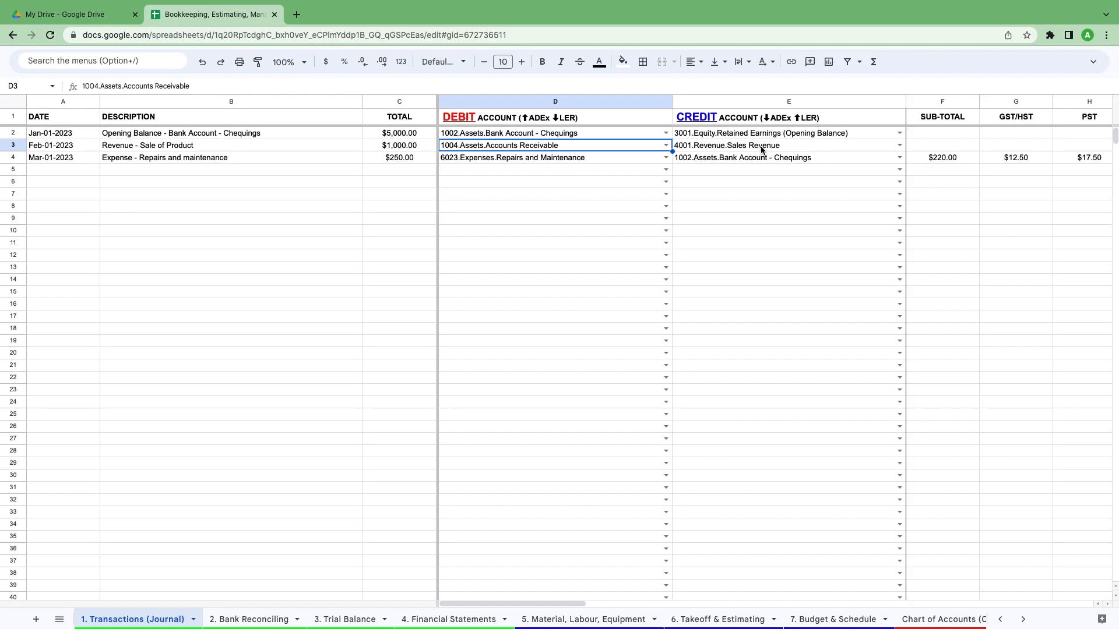
Review the description, credit account and debit account of the product sale in row 3.
{"action": "left_click", "coordinate": [215, 145]}
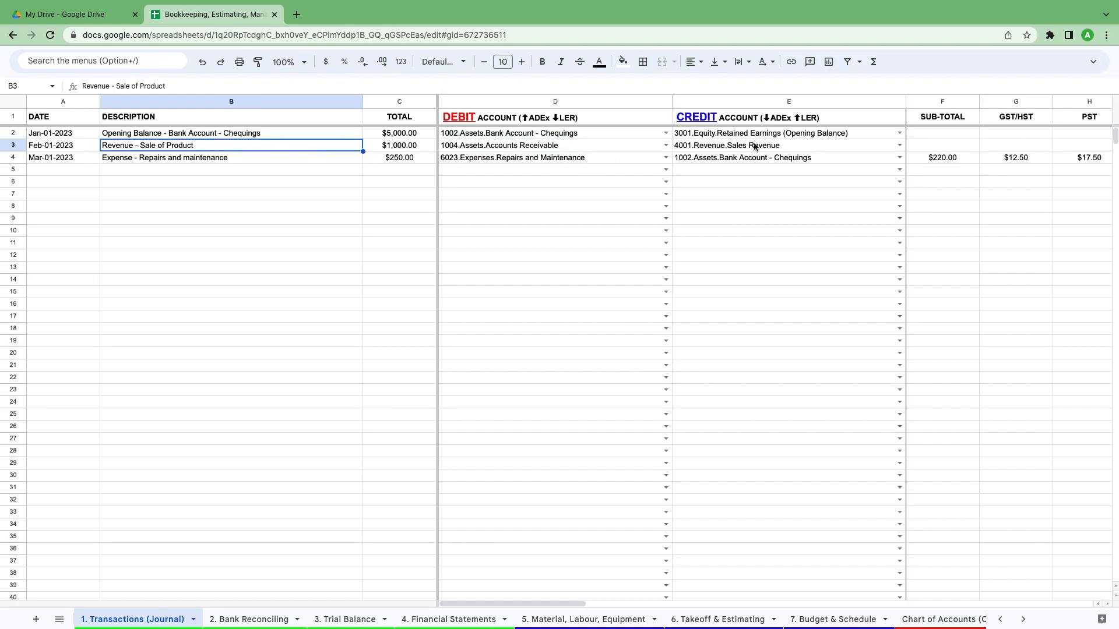
{"action": "left_click", "coordinate": [790, 149]}
{"action": "left_click", "coordinate": [629, 149]}
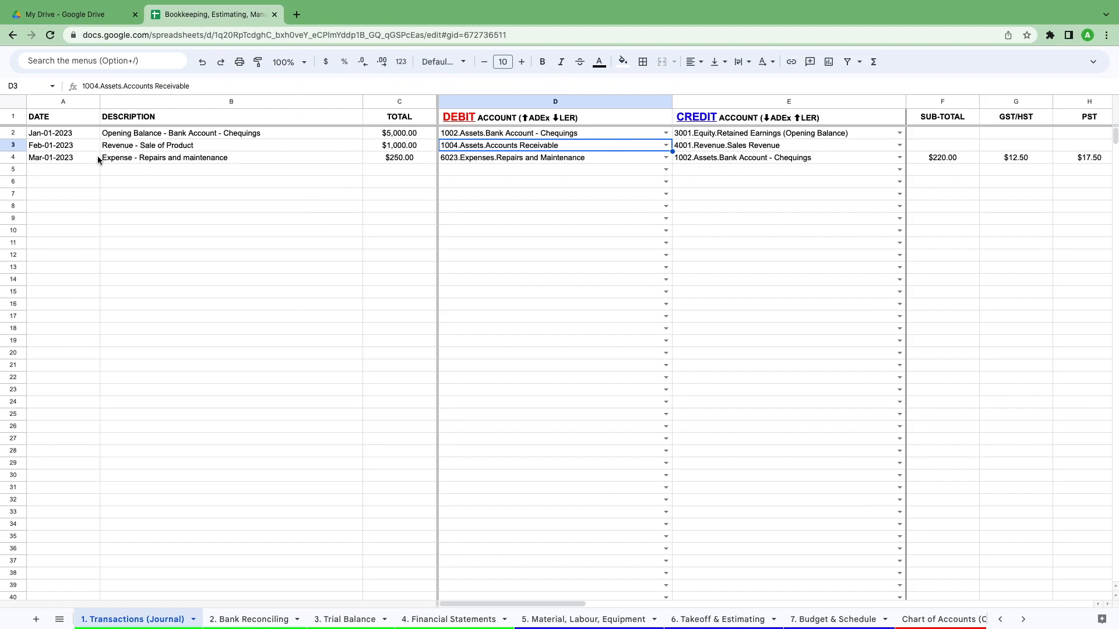
Change the credit account of the repairs and maintenance expense in row 4 to 2001.Liabilities.Accounts Payable.
{"action": "left_click", "coordinate": [158, 161]}
{"action": "left_click", "coordinate": [408, 160]}
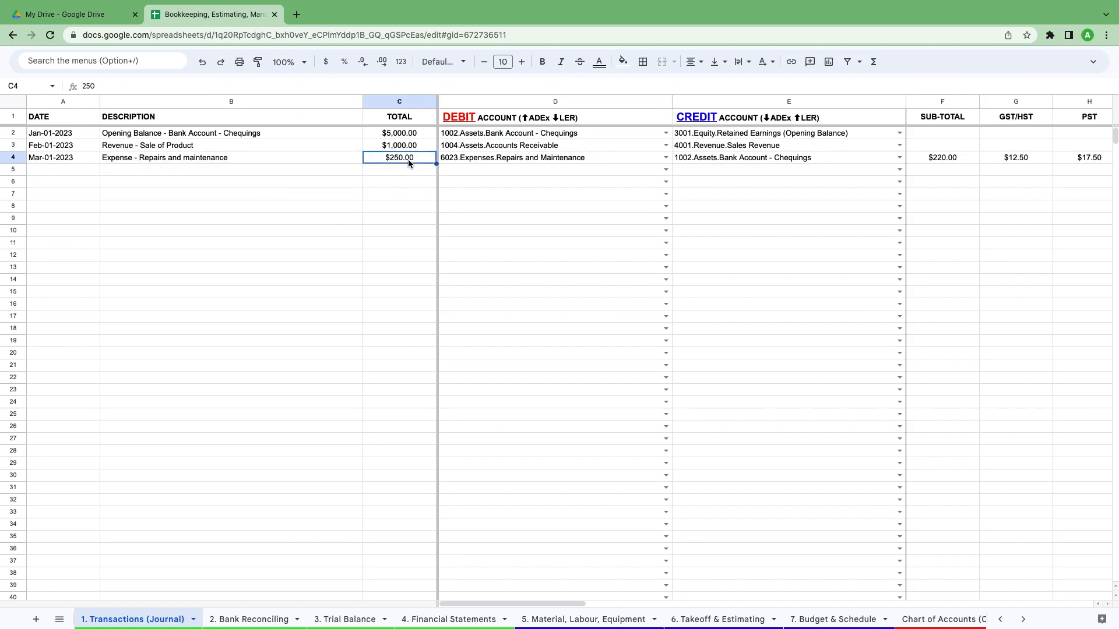
{"action": "left_click", "coordinate": [757, 161]}
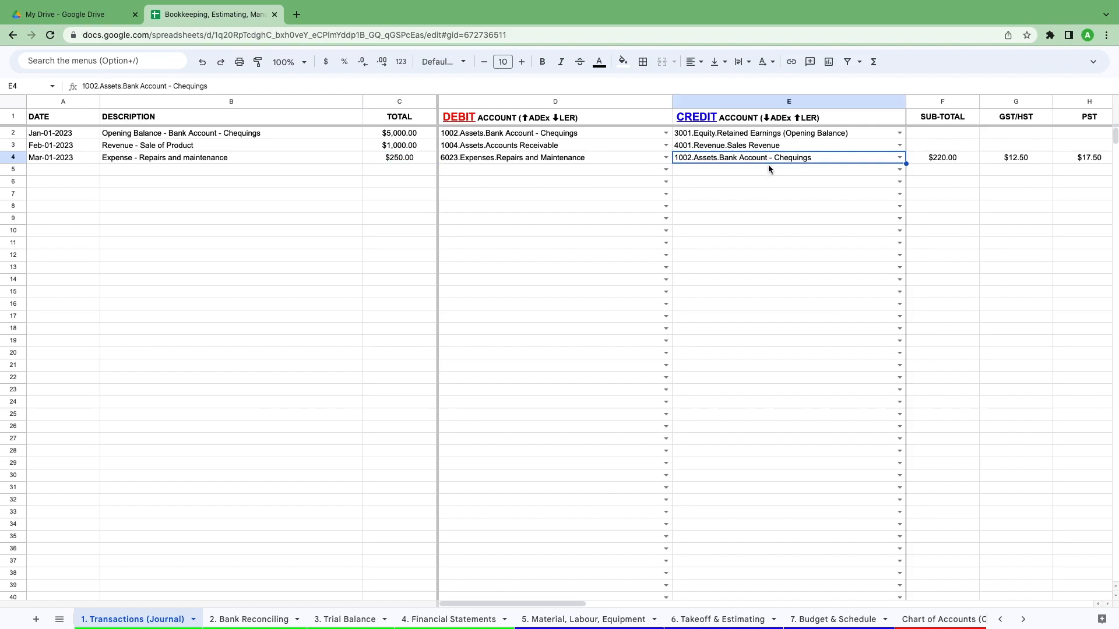
{"action": "key", "text": "Delete"}
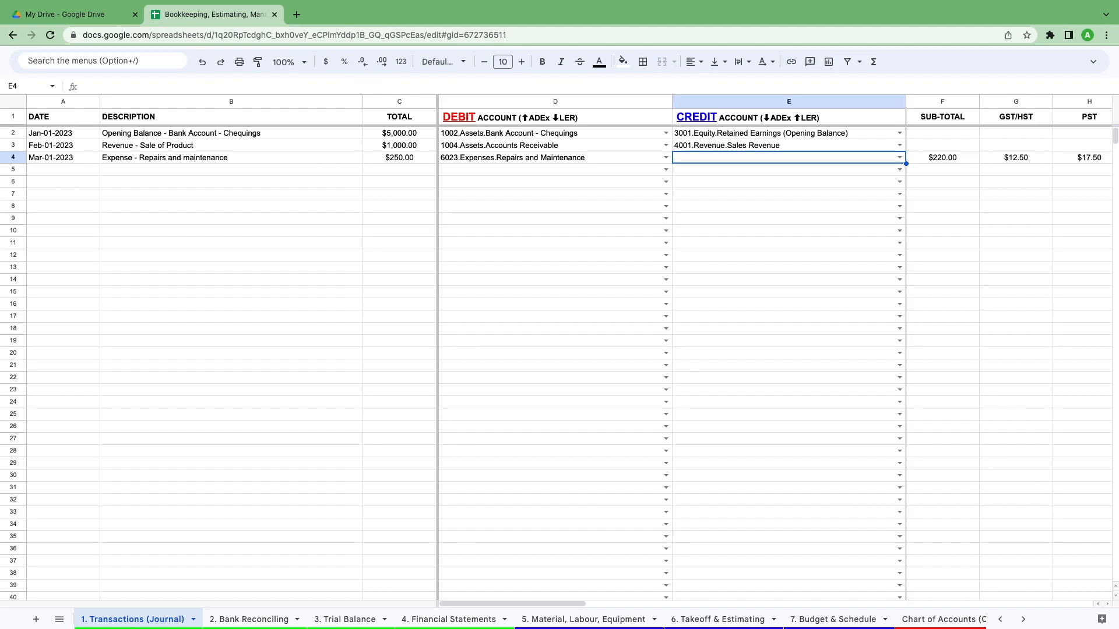
{"action": "type", "text": "pay"}
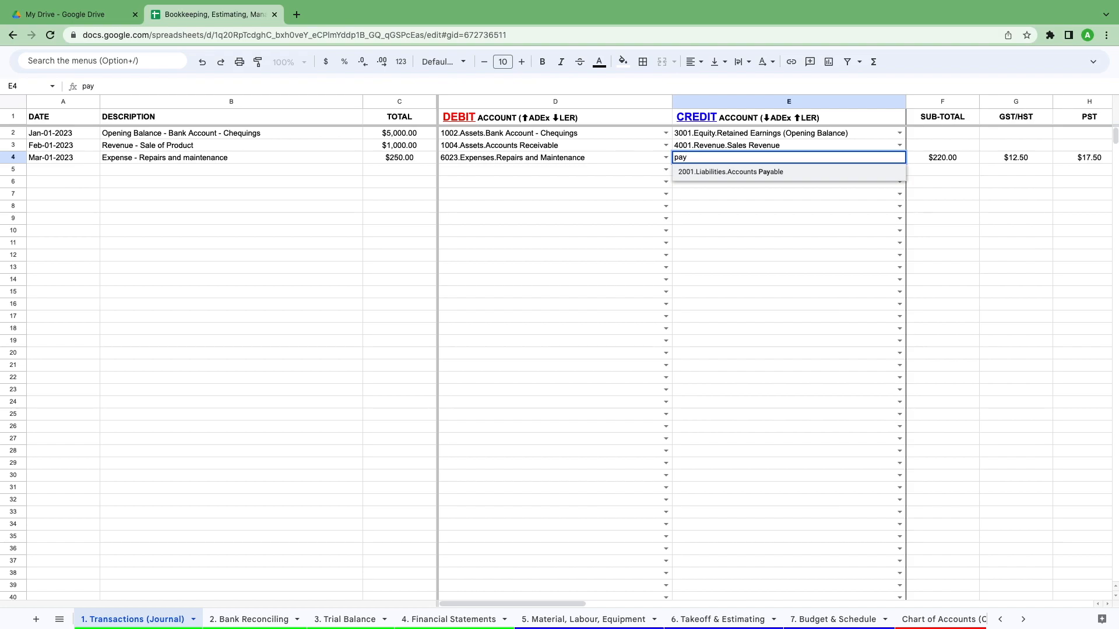
{"action": "left_click", "coordinate": [772, 175]}
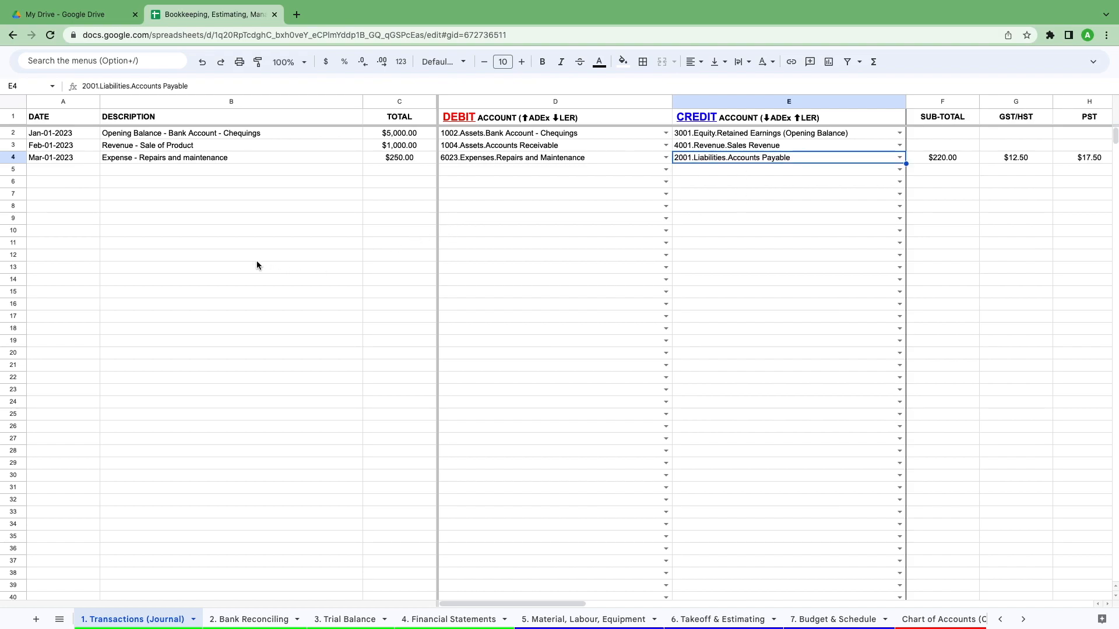